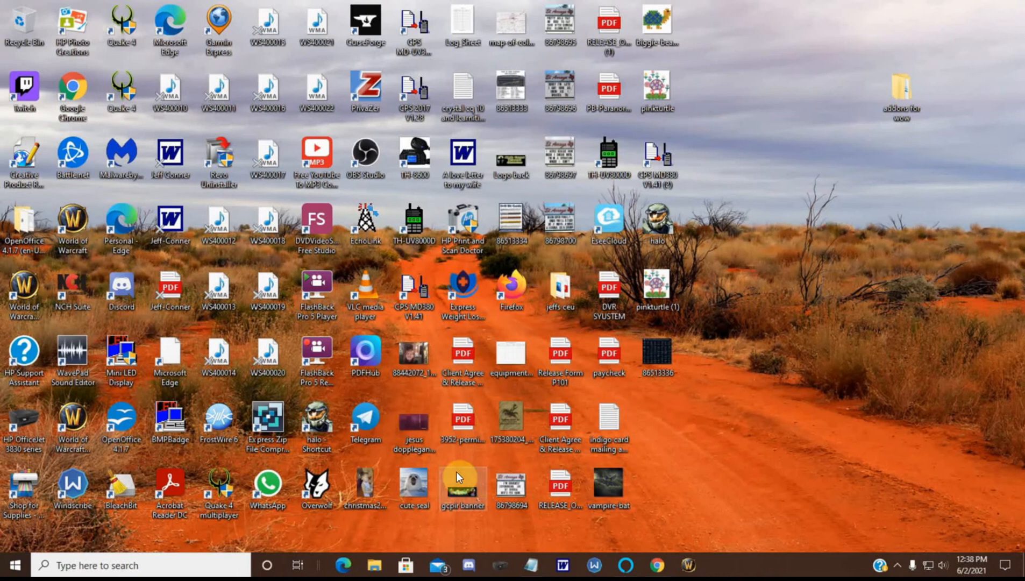
Open the Documents folder in File Explorer and look through its file list for the audio recordings
left_click(376, 566)
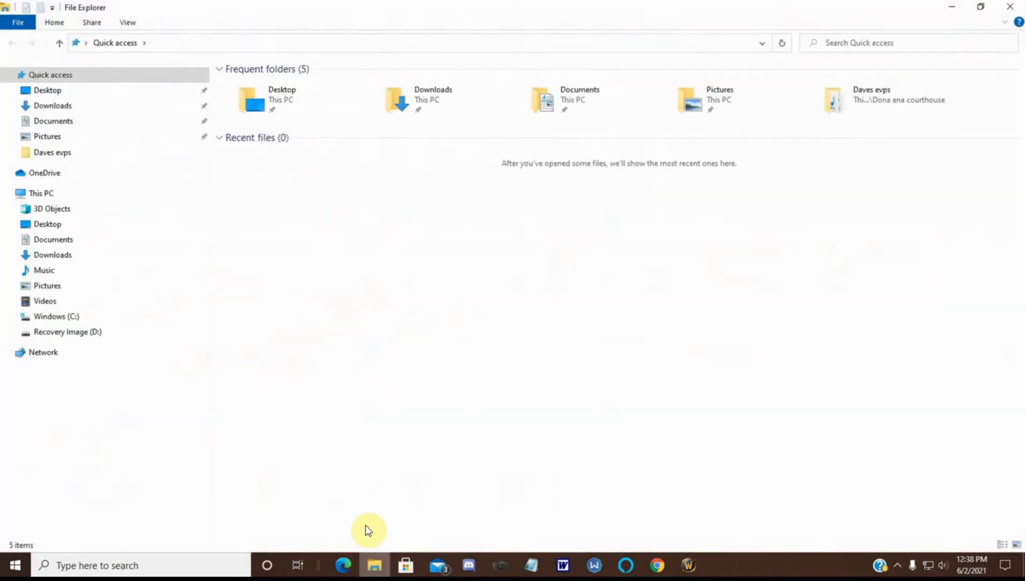
left_click(58, 127)
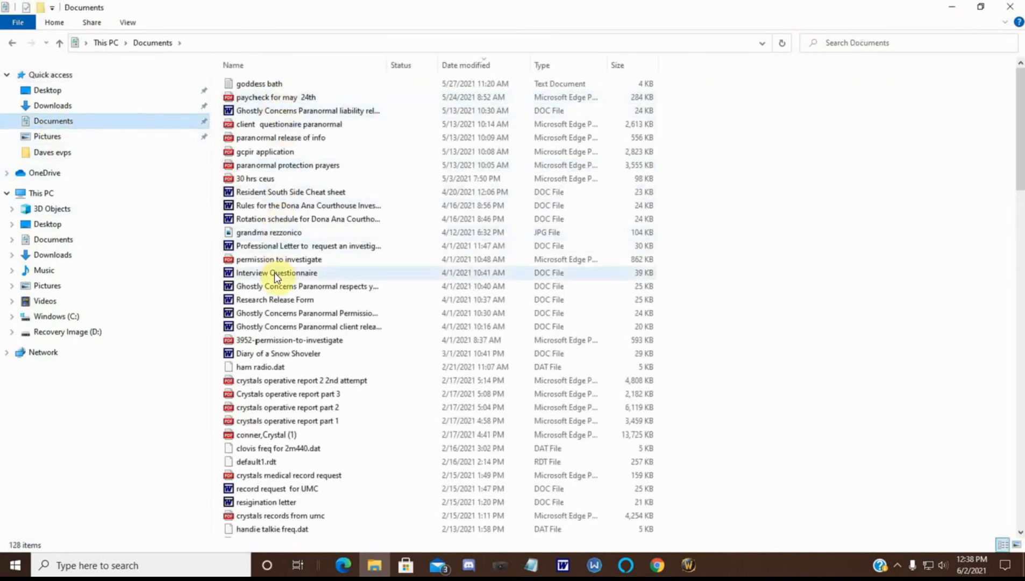
scroll(274, 297, "down", 4)
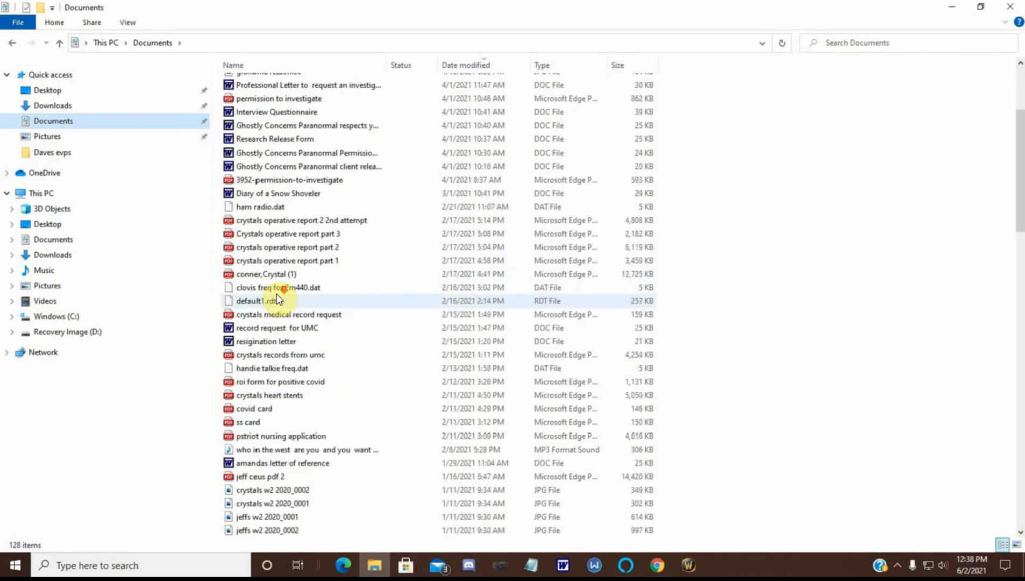
scroll(276, 297, "up", 3)
scroll(276, 294, "up", 1)
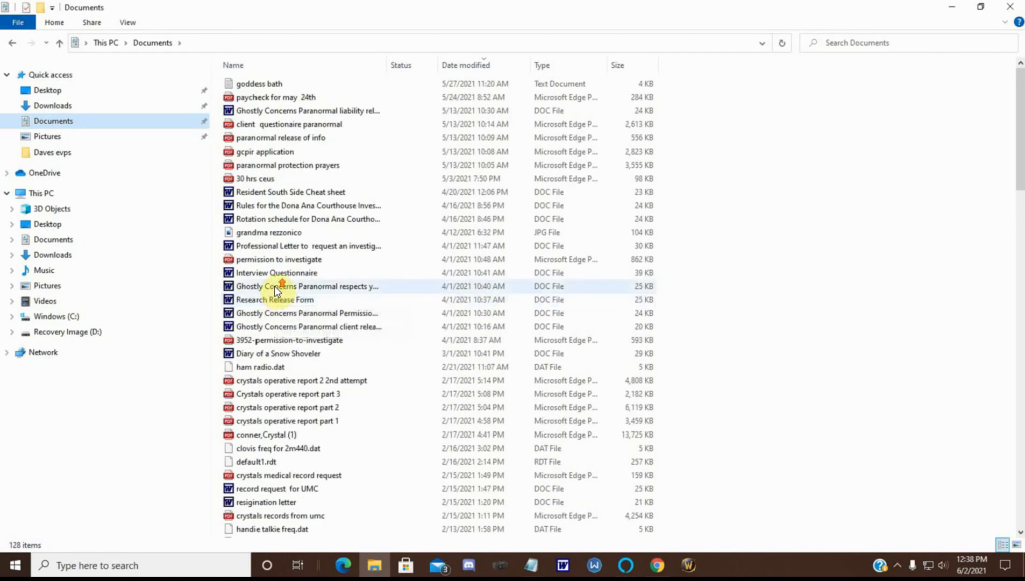
scroll(276, 162, "down", 1)
scroll(275, 166, "down", 13)
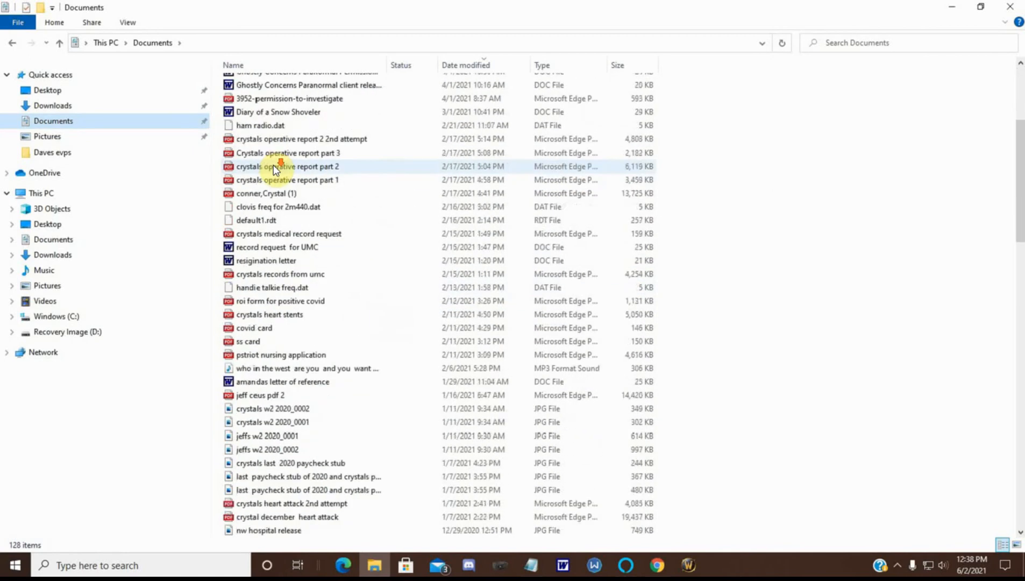
scroll(273, 167, "down", 17)
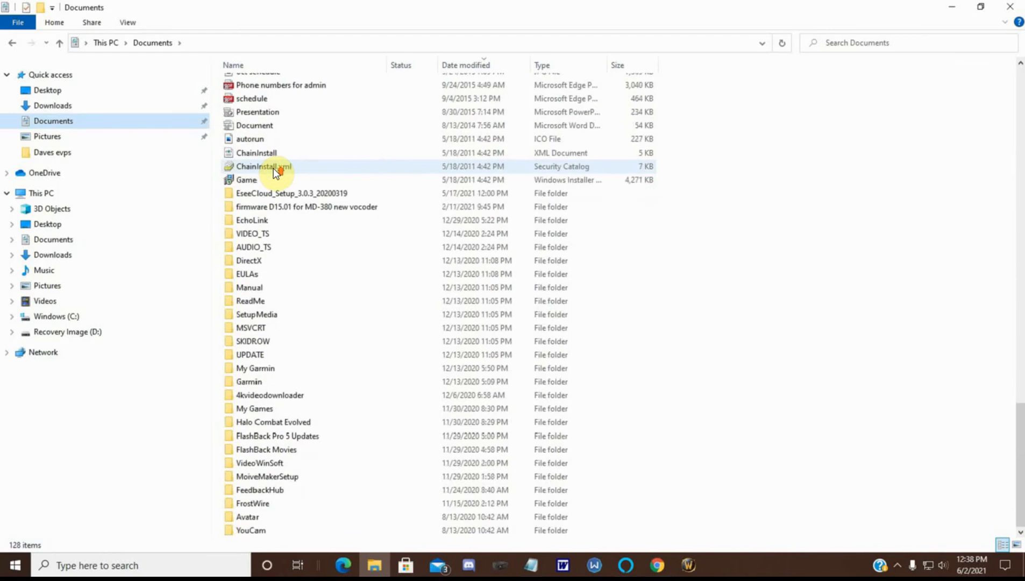
scroll(273, 168, "up", 1)
scroll(273, 170, "up", 20)
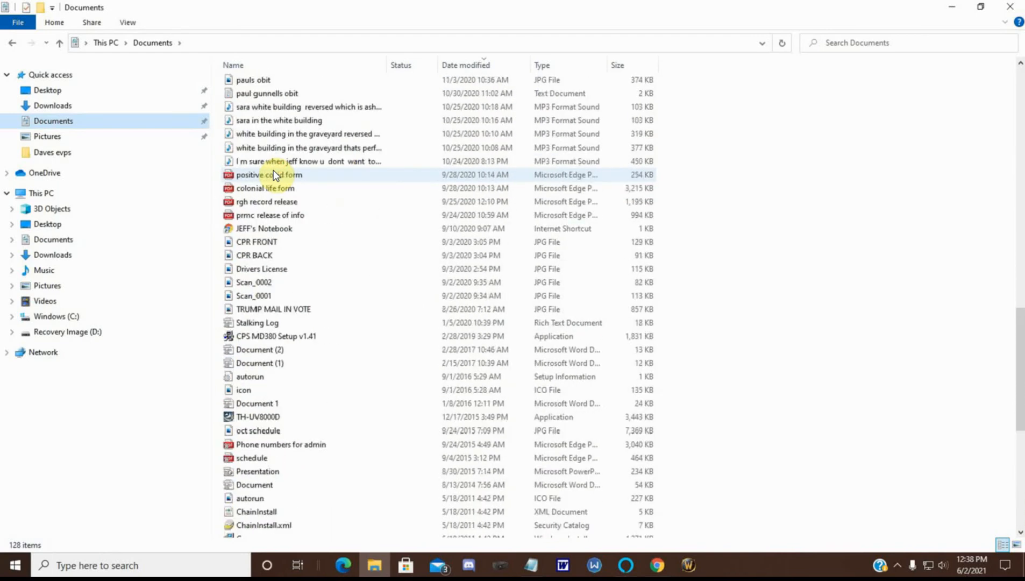
scroll(220, 165, "up", 7)
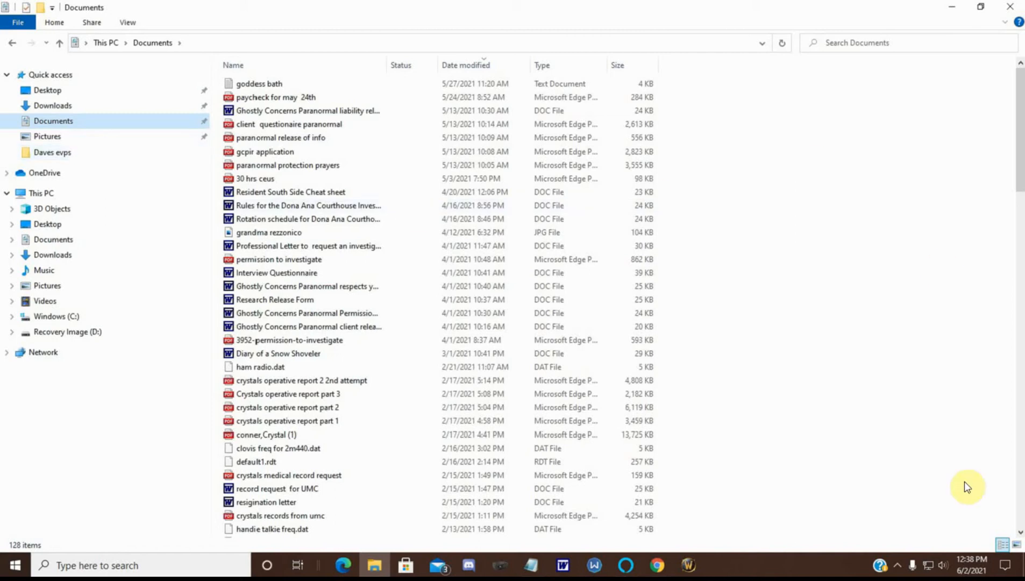
Show the Documents files as large thumbnails and locate the MP3 recordings made in the white building
left_click(1016, 544)
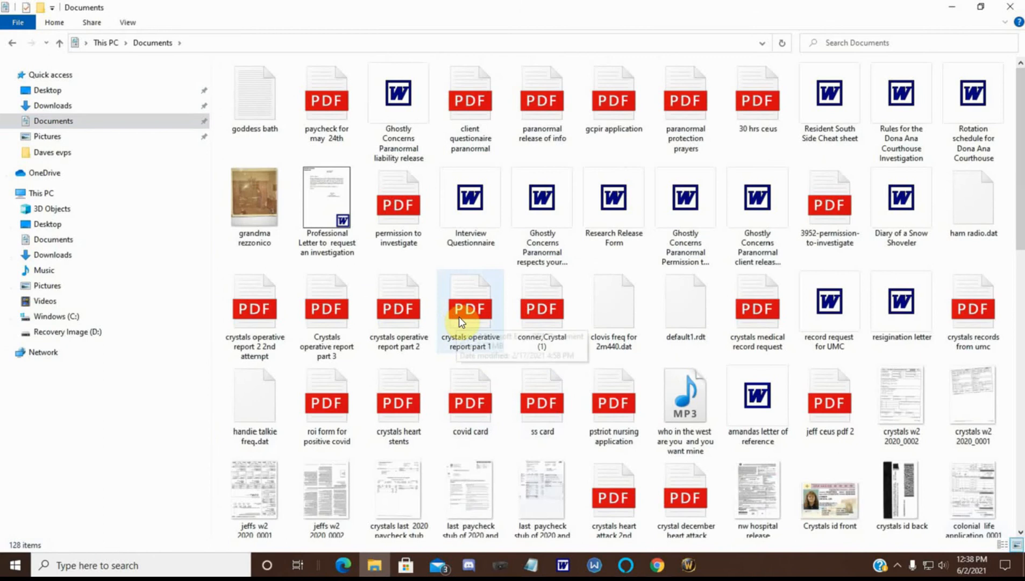
scroll(458, 318, "down", 3)
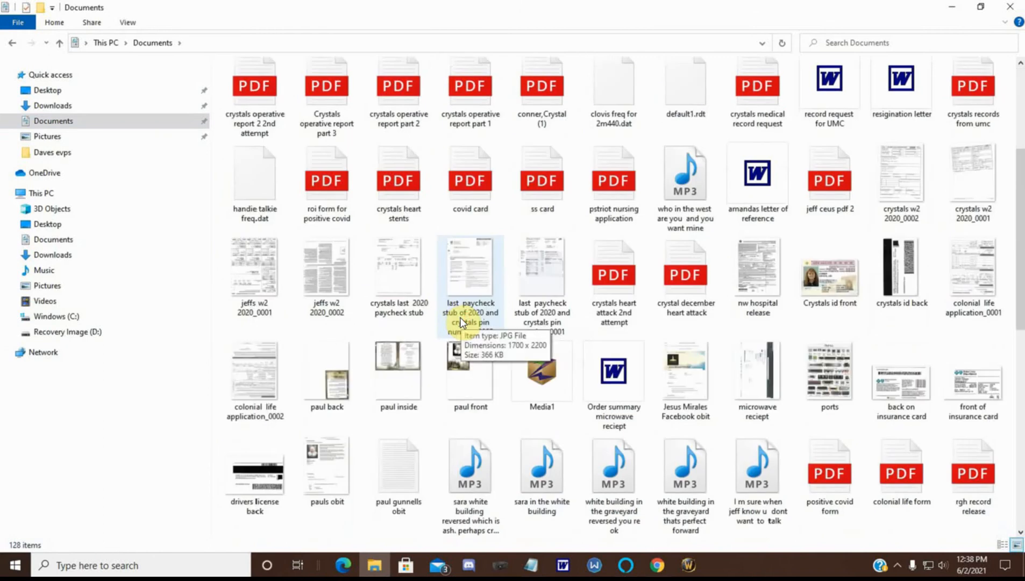
scroll(461, 322, "down", 3)
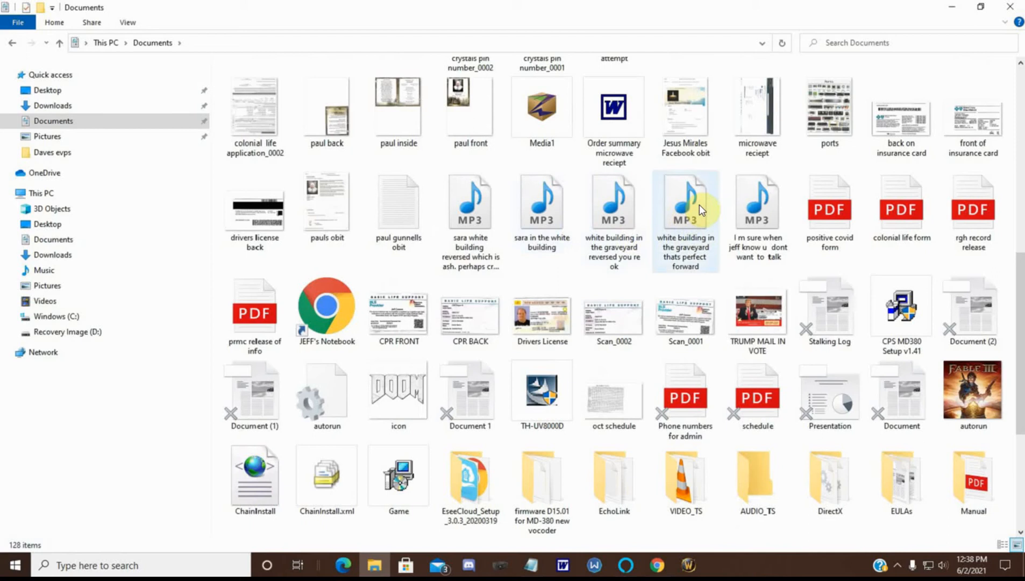
mouse_move(699, 203)
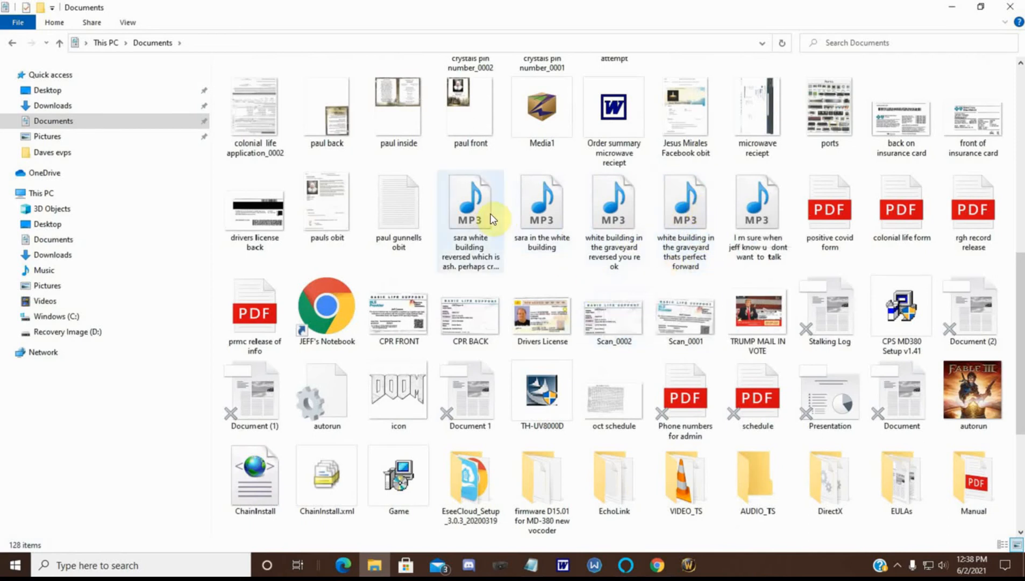
mouse_move(469, 217)
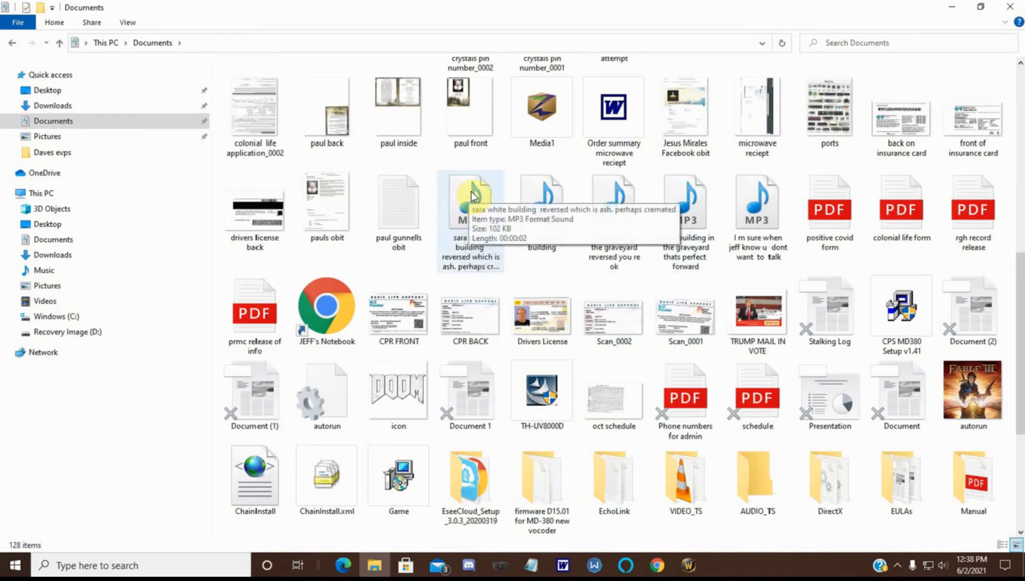
mouse_move(548, 207)
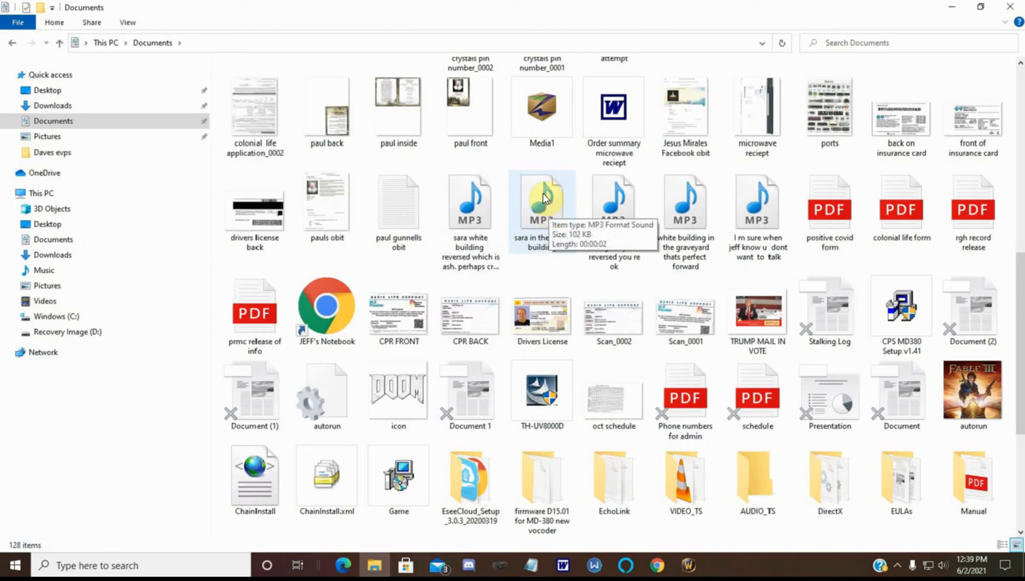
Open the MP3 ending in "in the white building" in WavePad Sound Editor and certify non-commercial, home use only
left_click(542, 195)
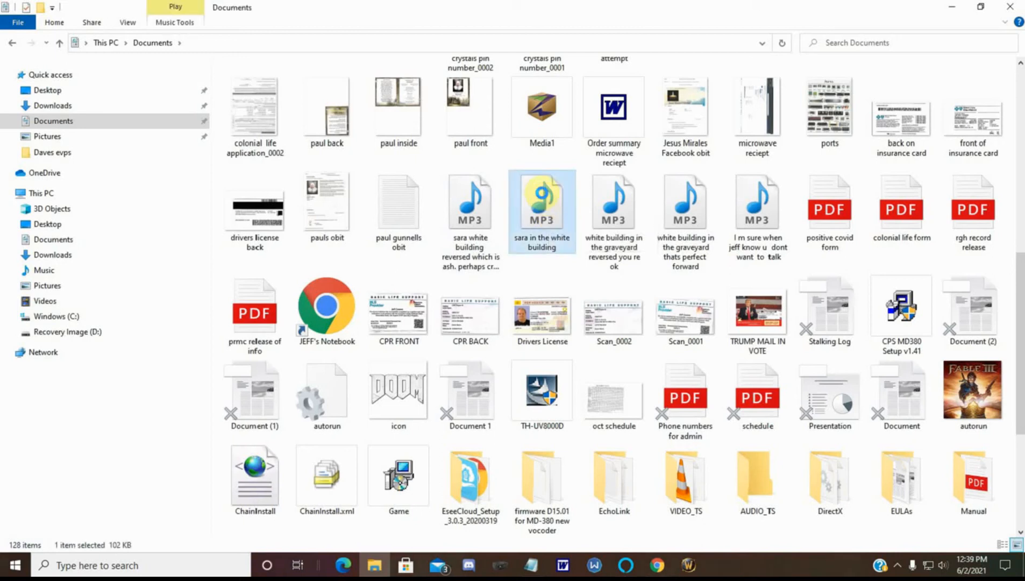
right_click(544, 195)
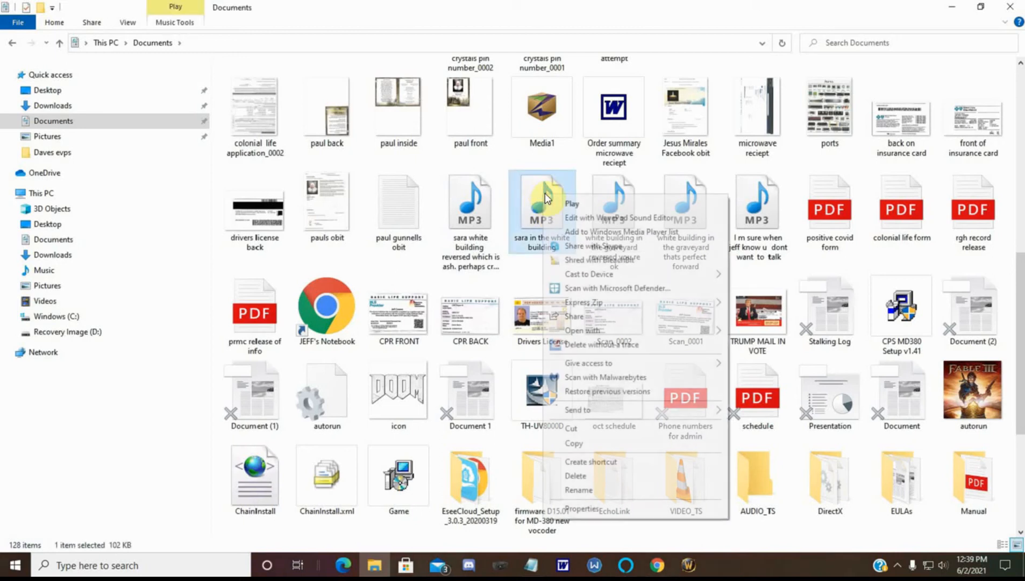
left_click(594, 217)
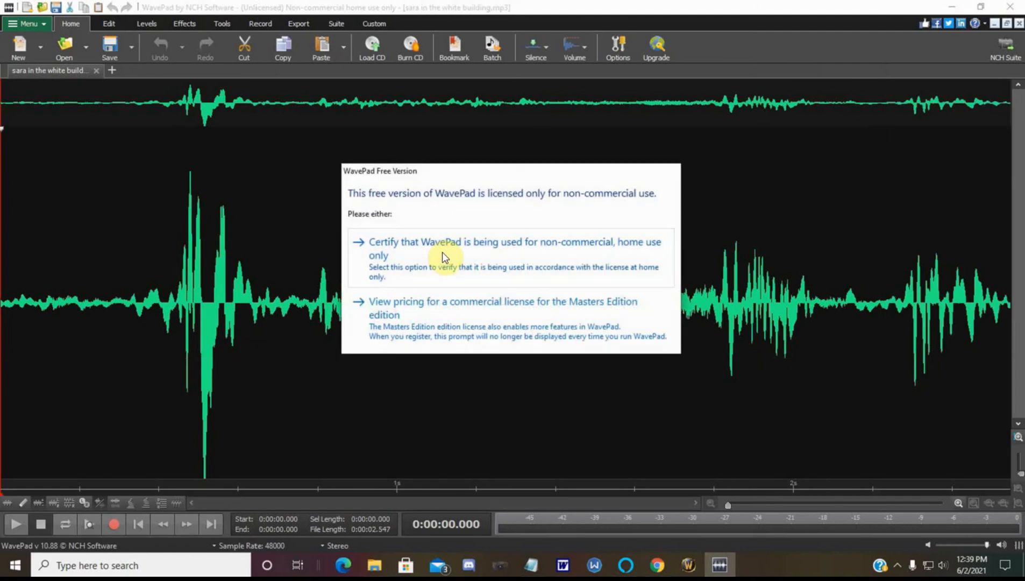
left_click(442, 252)
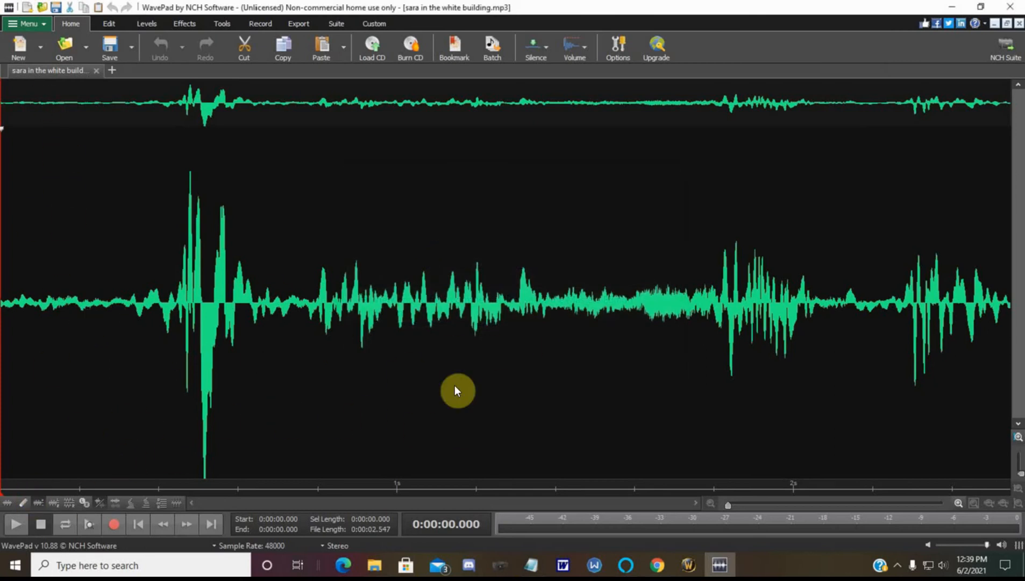
Play the whole recording several times to listen for the voice
left_click(13, 522)
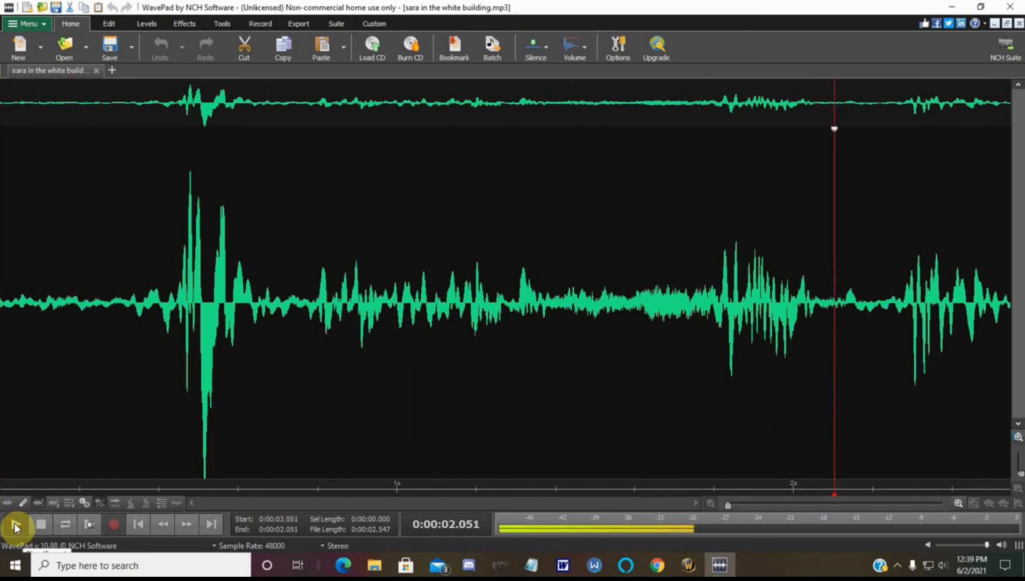
left_click(13, 523)
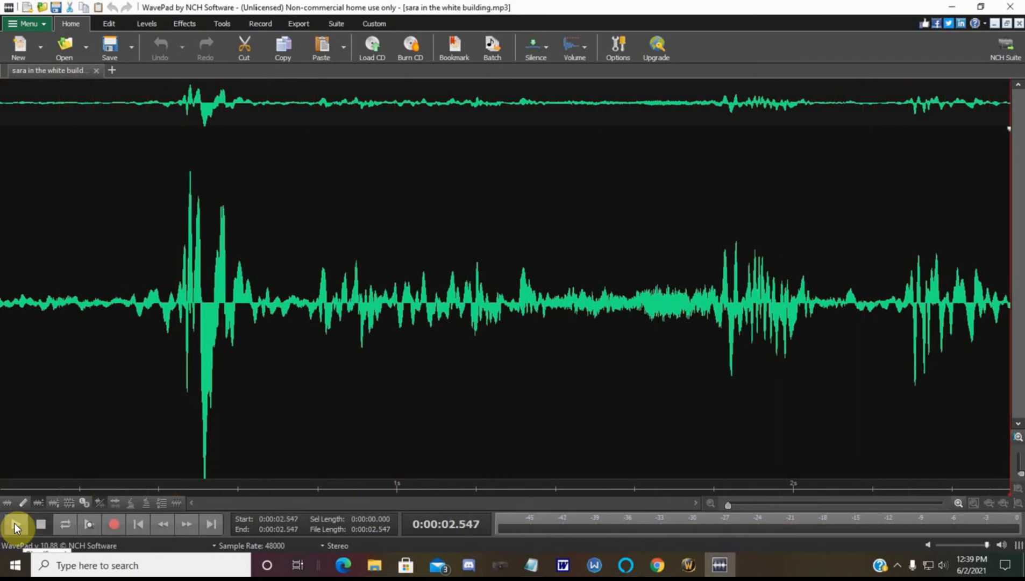
left_click(15, 522)
left_click(15, 519)
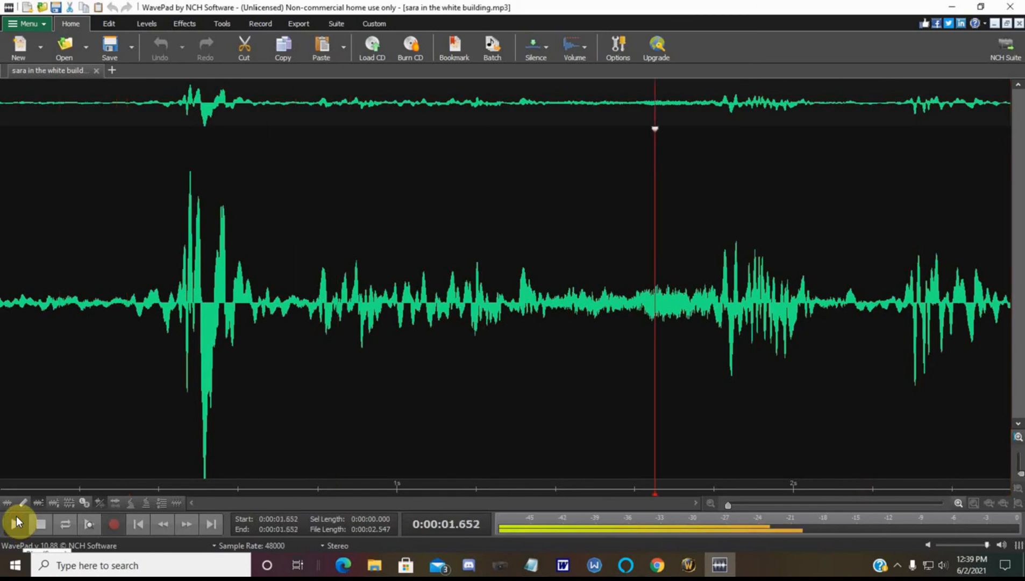
Try isolating the quiet stretch from about 1.3 s to 1.8 s, widen its start to about 1.23 s, and listen to it
left_click_drag(526, 317, 532, 322)
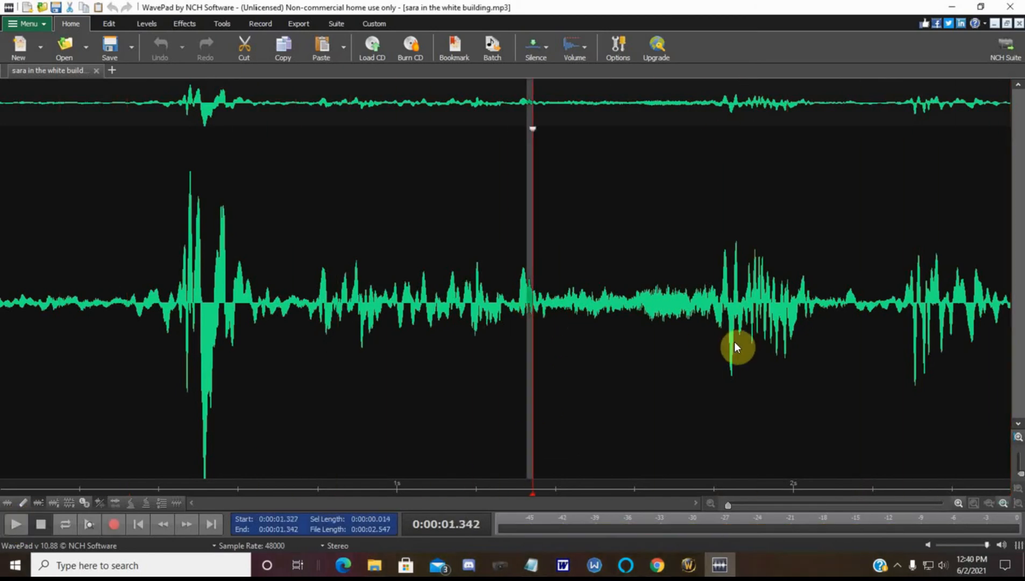
left_click_drag(735, 347, 722, 347)
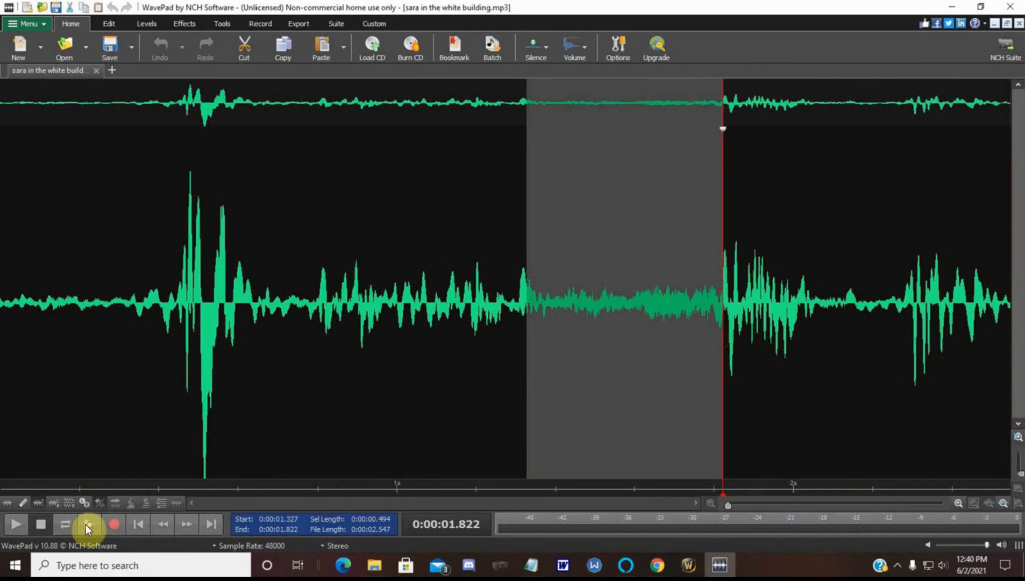
left_click(518, 336)
left_click_drag(524, 339, 718, 360)
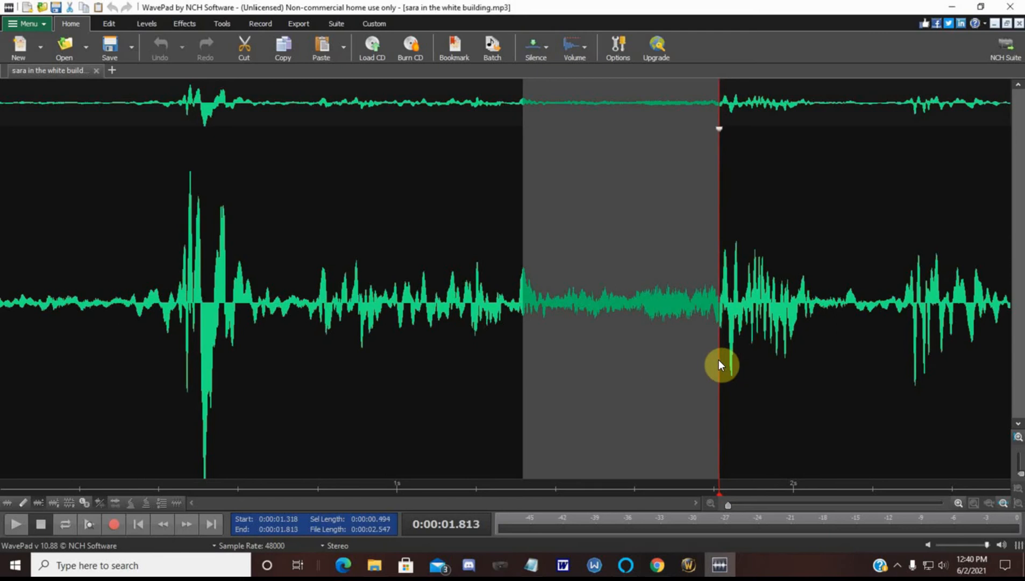
left_click(19, 527)
left_click_drag(488, 340, 720, 348)
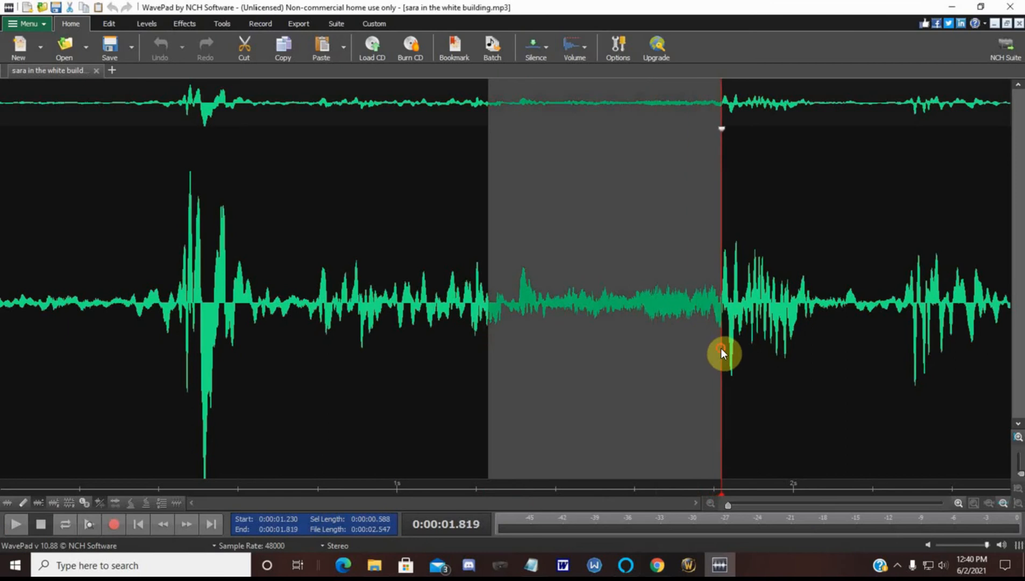
left_click(17, 523)
Select the section from about 1.21 s to 1.89 s, listen to it, and copy it
left_click_drag(479, 355, 750, 370)
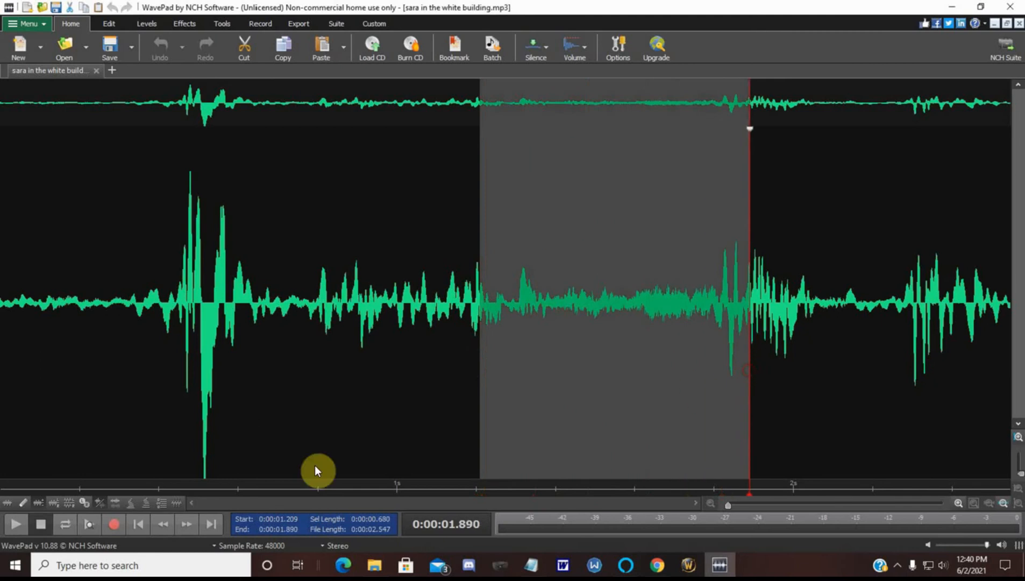
left_click(20, 523)
right_click(572, 153)
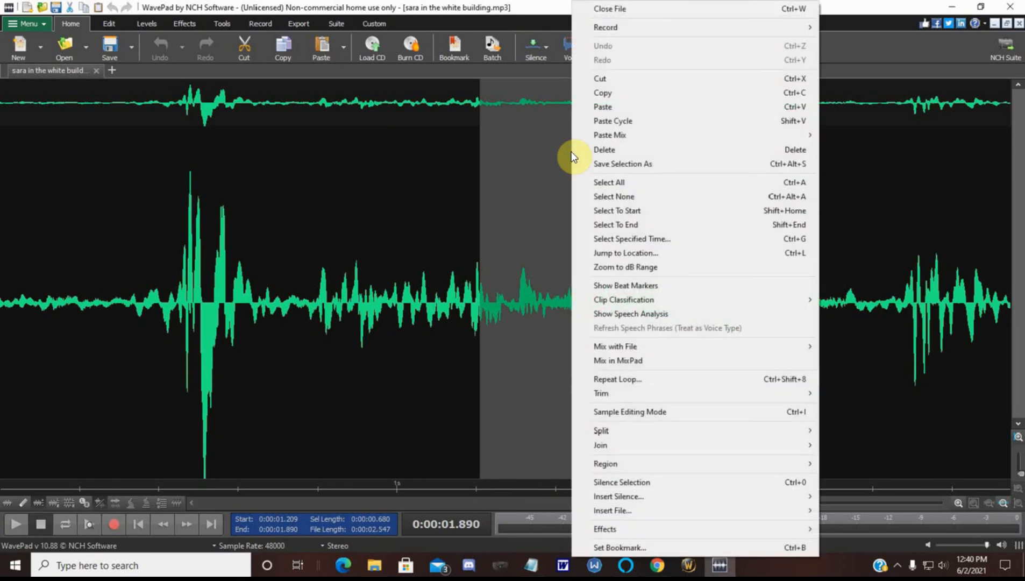
left_click(615, 90)
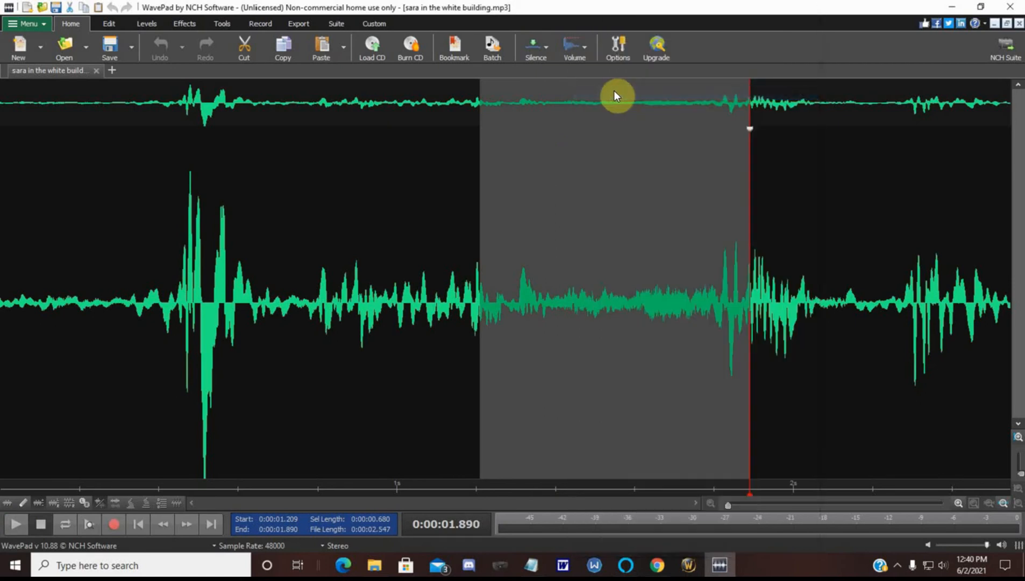
Paste the copied section into a new audio file and play the clip
left_click(29, 25)
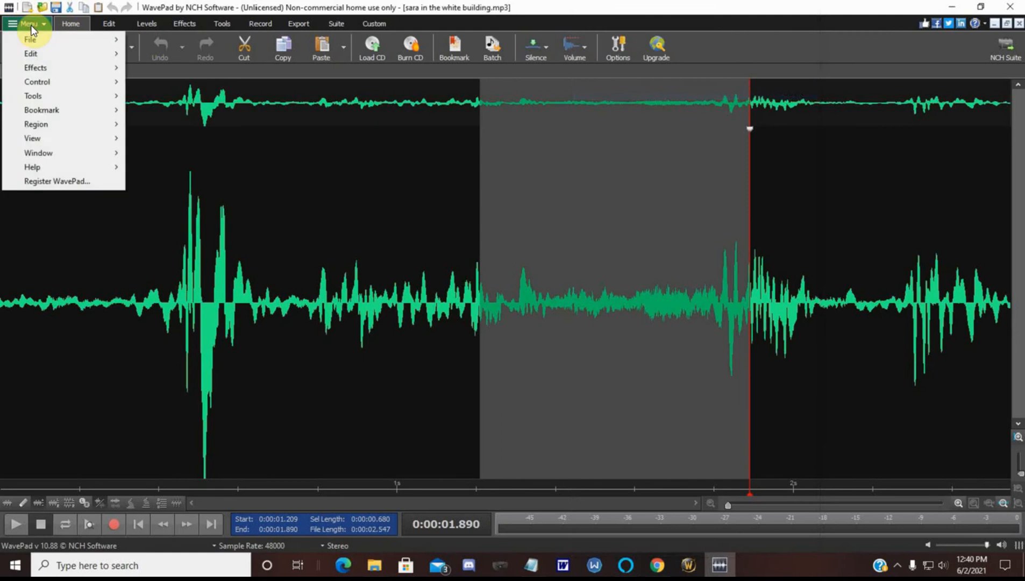
mouse_move(34, 40)
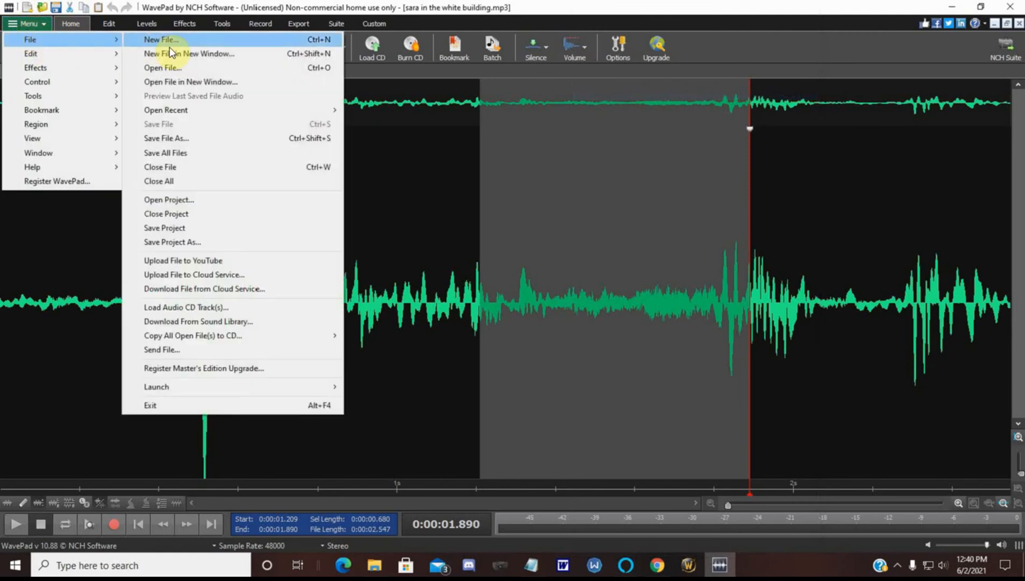
left_click(204, 39)
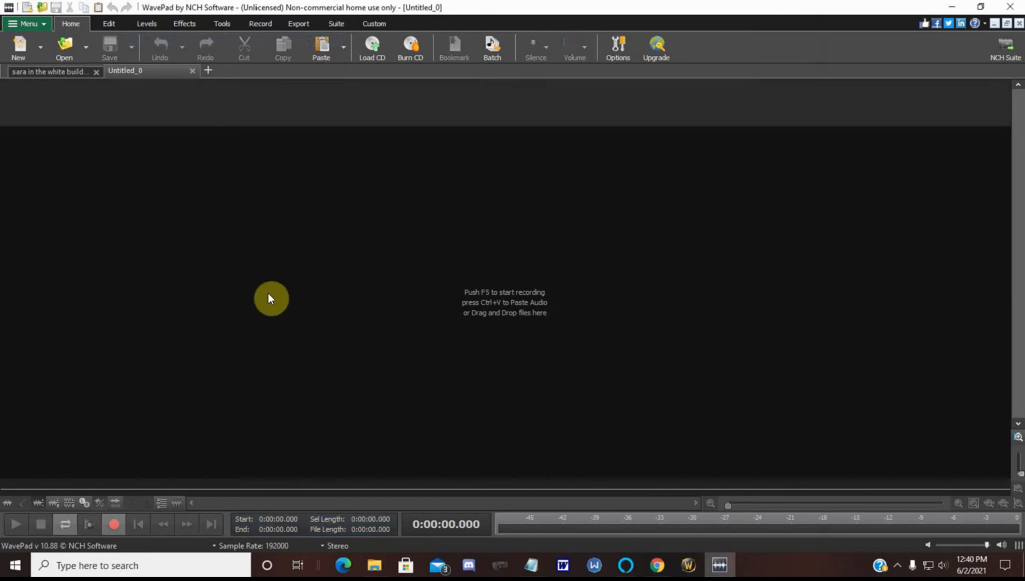
right_click(229, 280)
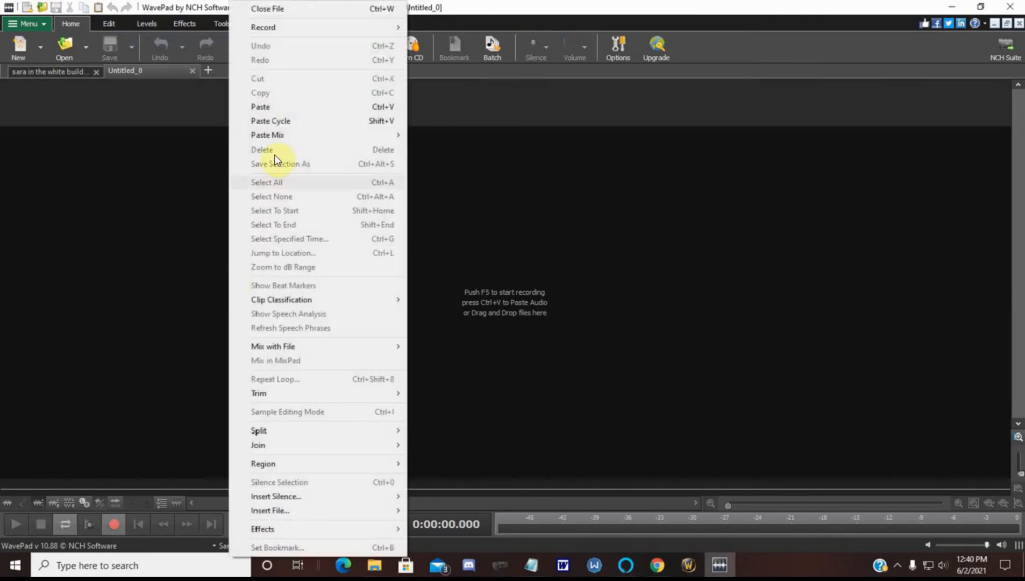
left_click(283, 106)
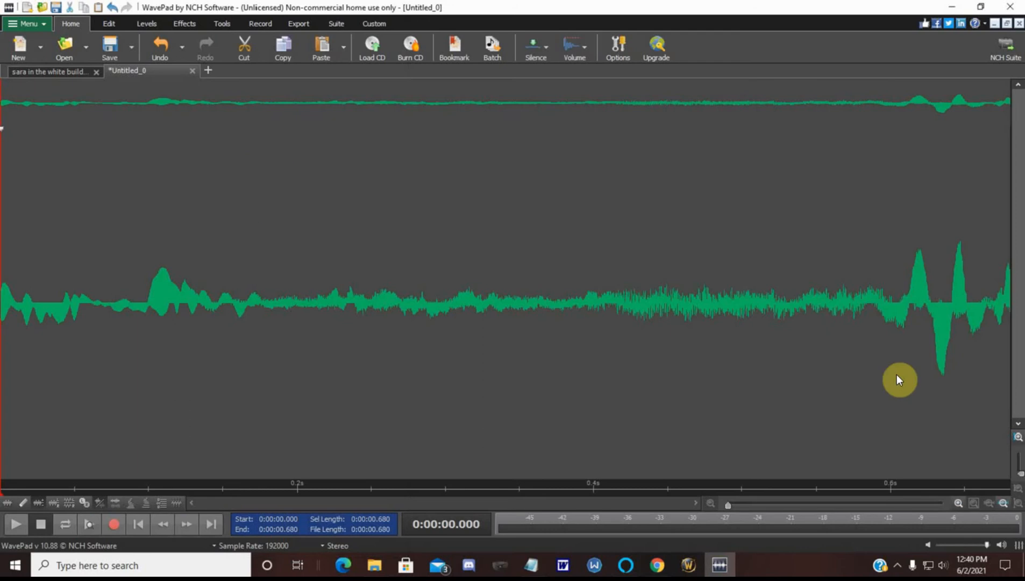
left_click(12, 515)
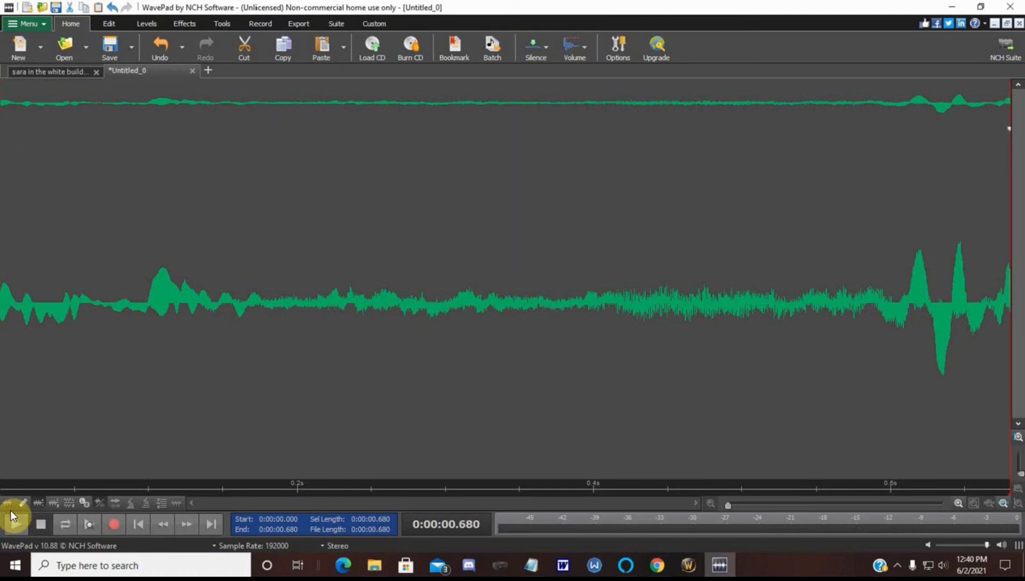
left_click(16, 519)
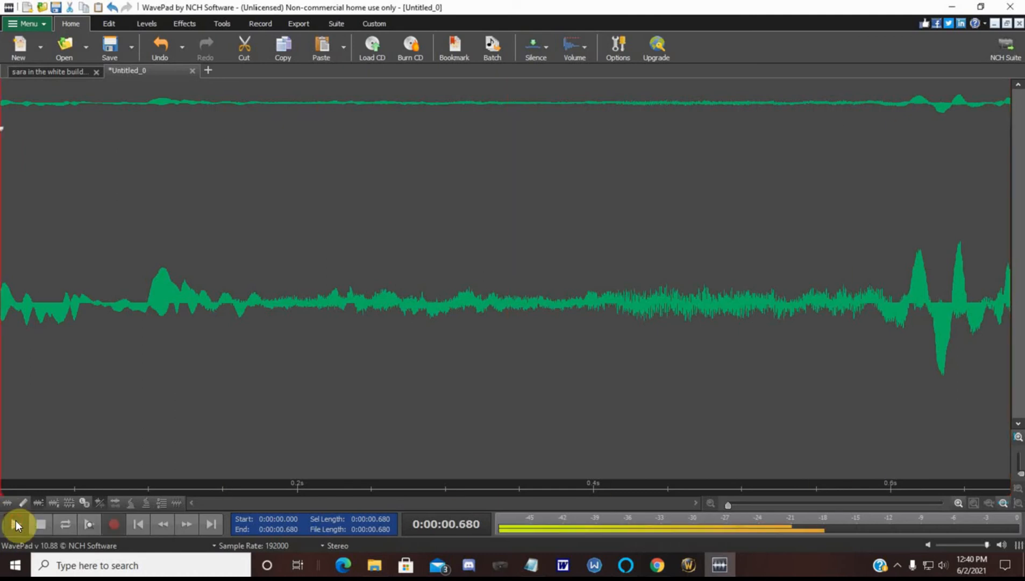
Replay the pasted clip twice to listen for the voice
left_click(16, 520)
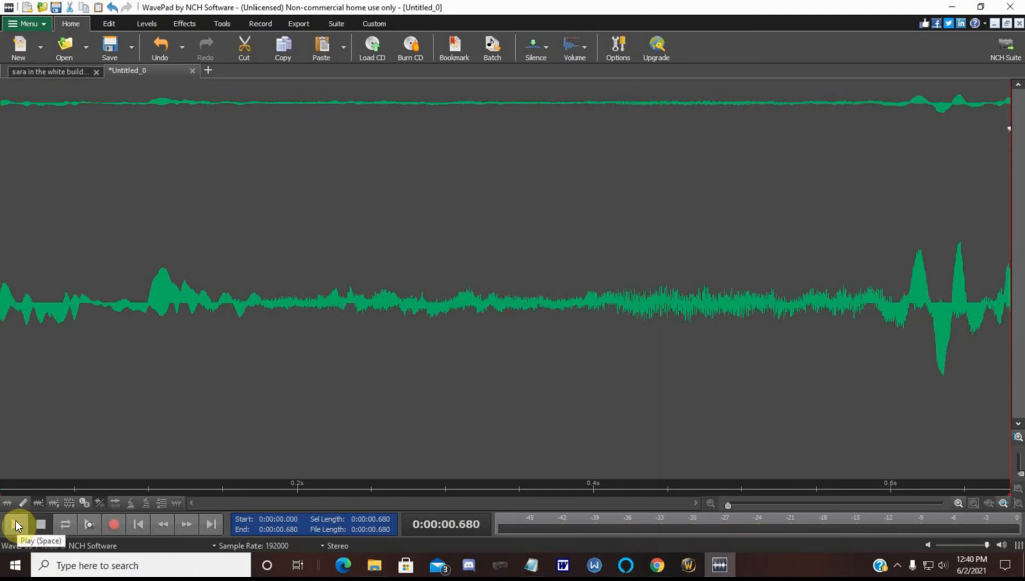
left_click(15, 520)
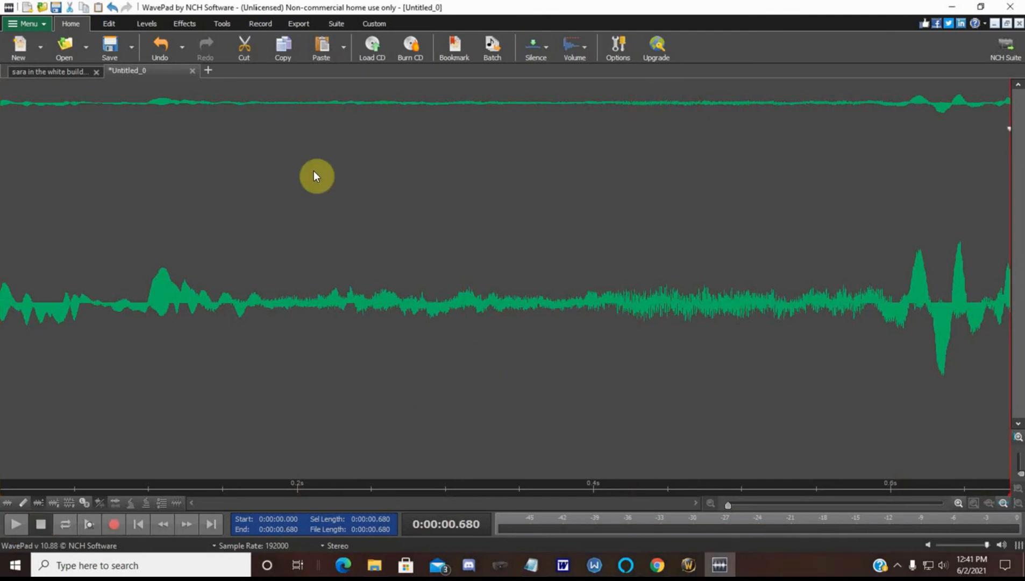
Open the Speed Change effect for the whole clip and preview it at 25.282% speed
left_click(184, 24)
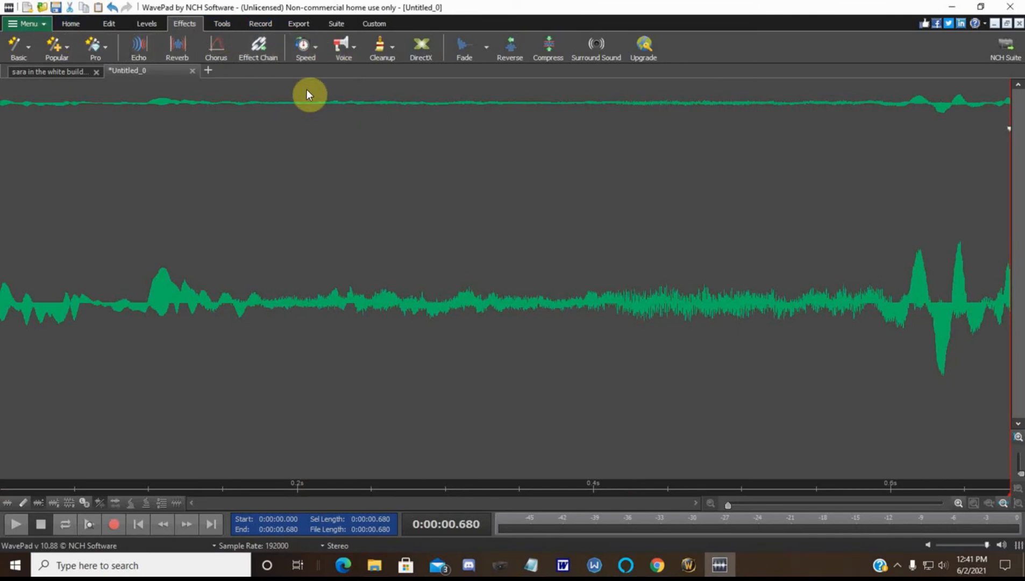
left_click(315, 56)
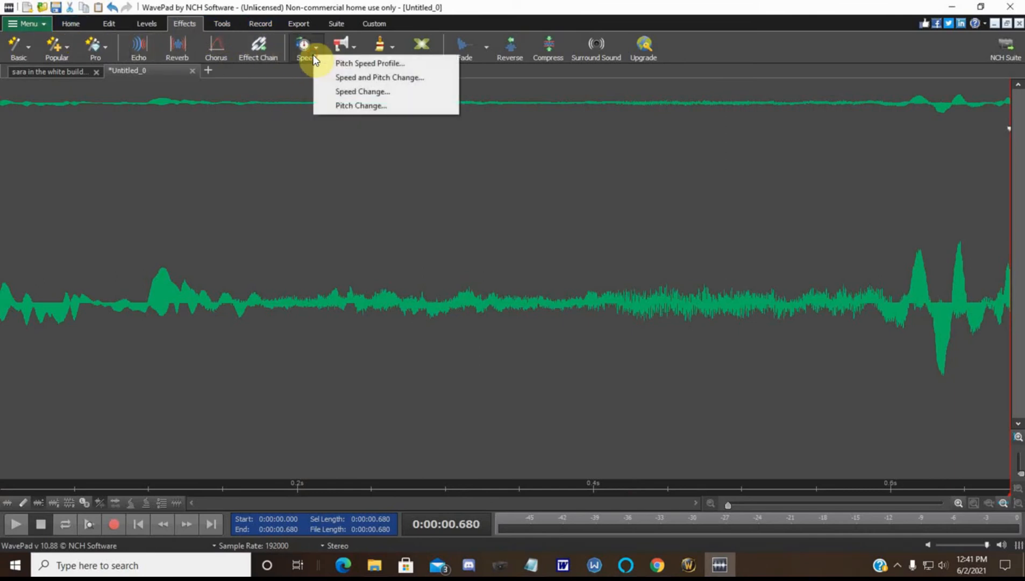
left_click(344, 91)
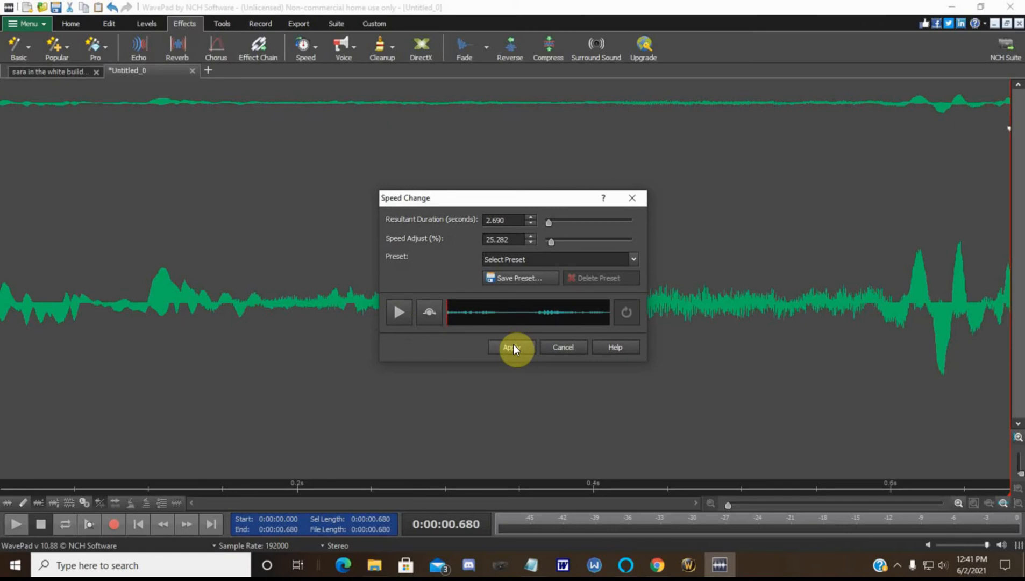
left_click(395, 314)
left_click(398, 311)
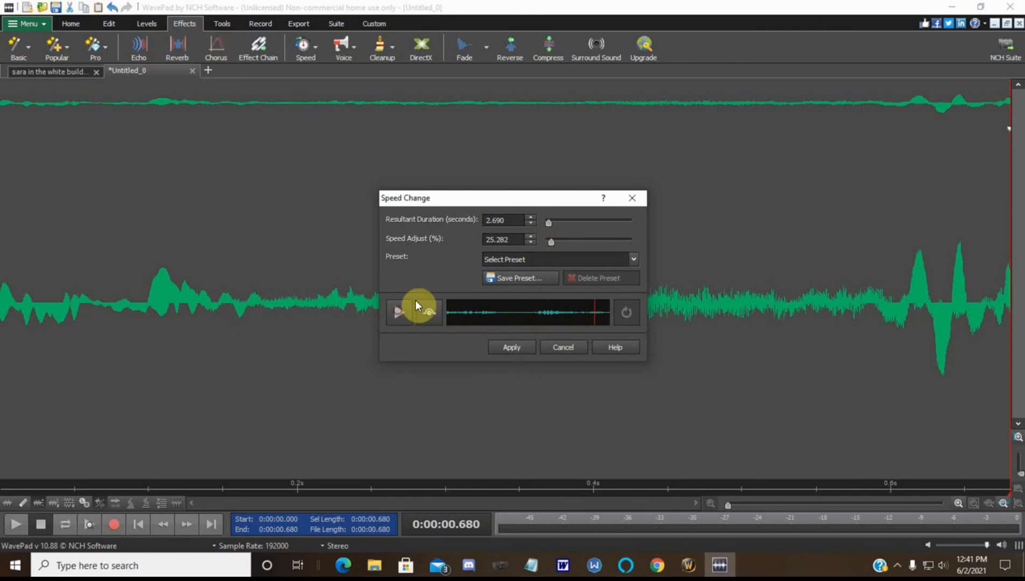
Raise the speed adjustment to 75.158% and preview the clip at that speed
left_click(530, 237)
left_click(530, 237)
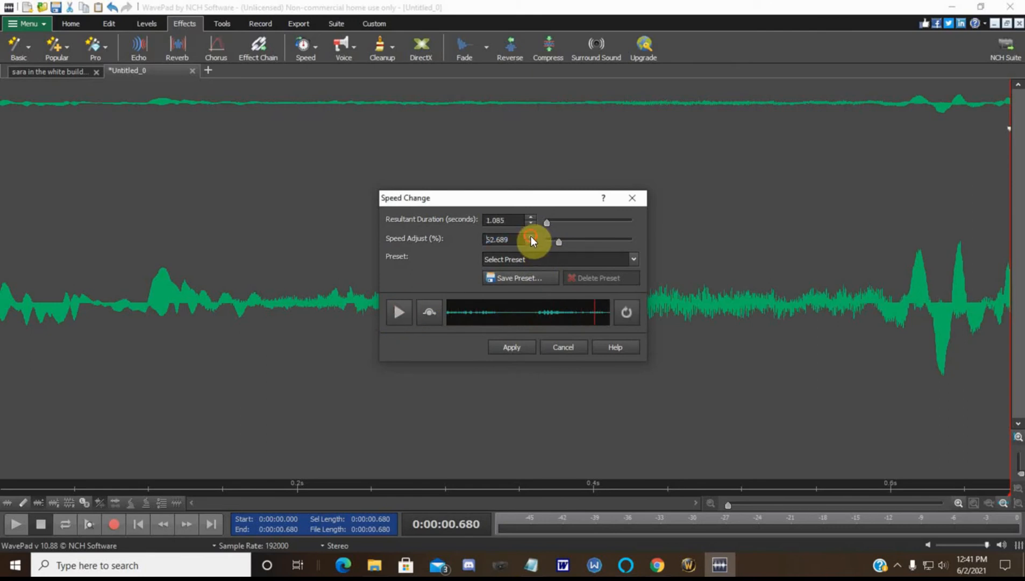
left_click(400, 315)
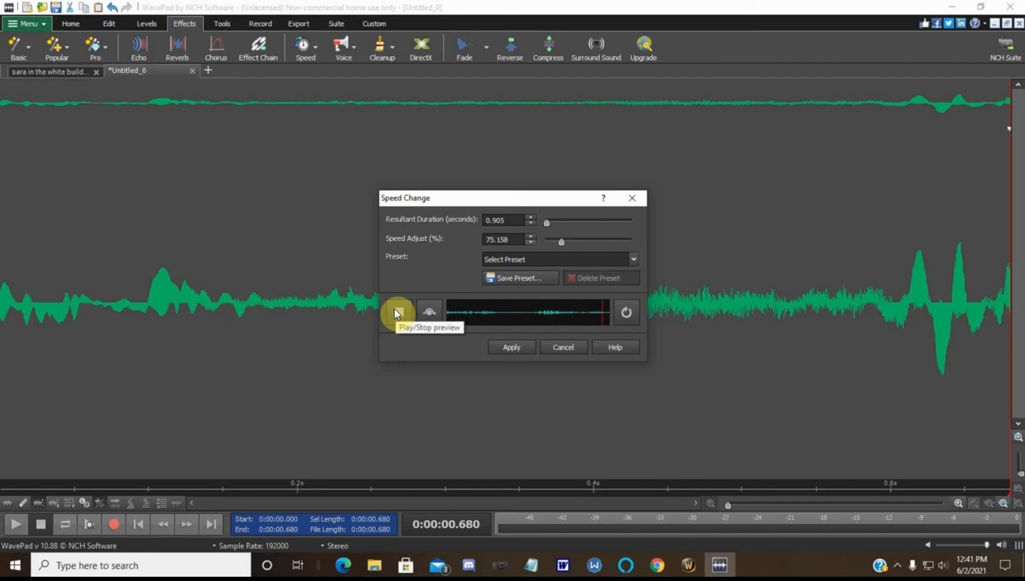
left_click(394, 311)
Lower the speed adjustment to 50.220%, preview the clip, and apply the speed change
left_click(530, 242)
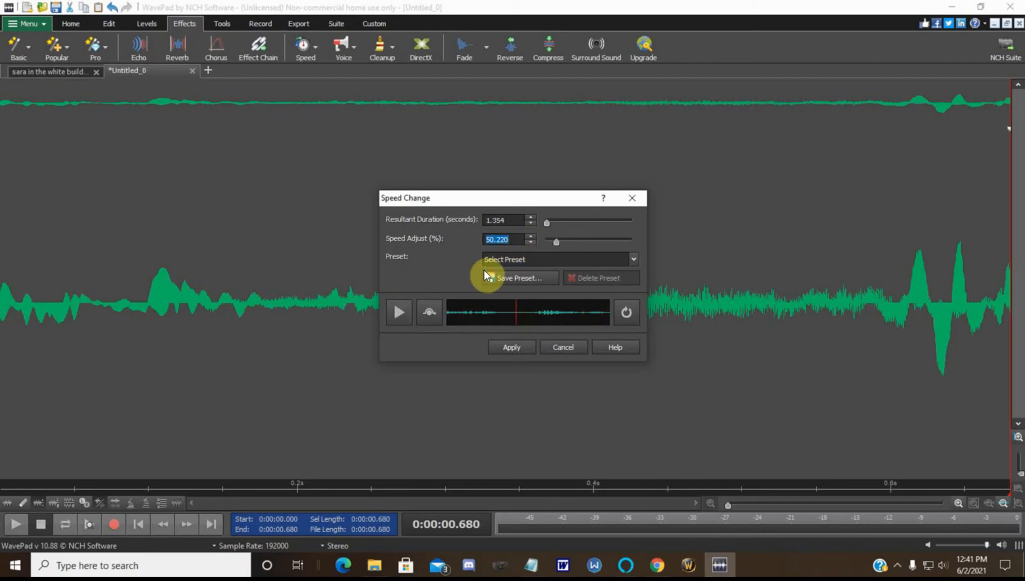
left_click(392, 312)
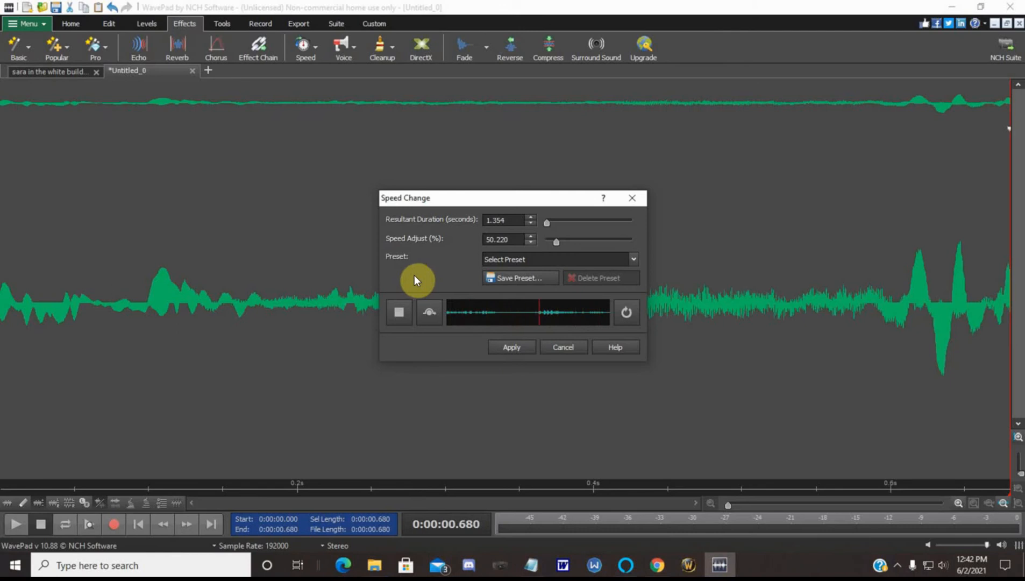
left_click(518, 349)
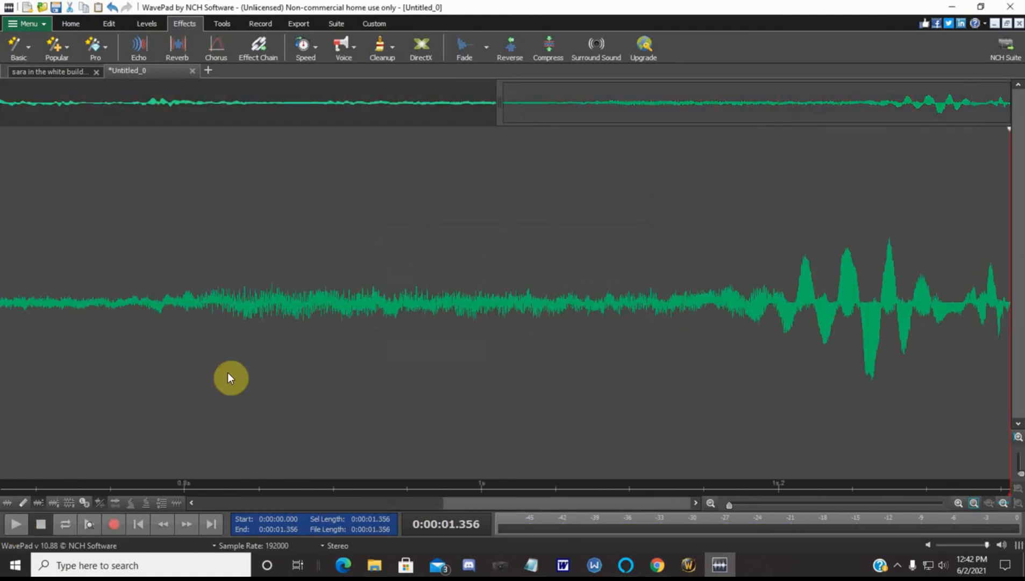
Reduce the clip's noise with Auto Spectral Subtraction at a 50% silence to audio proportion, and listen to it repeatedly
left_click(388, 48)
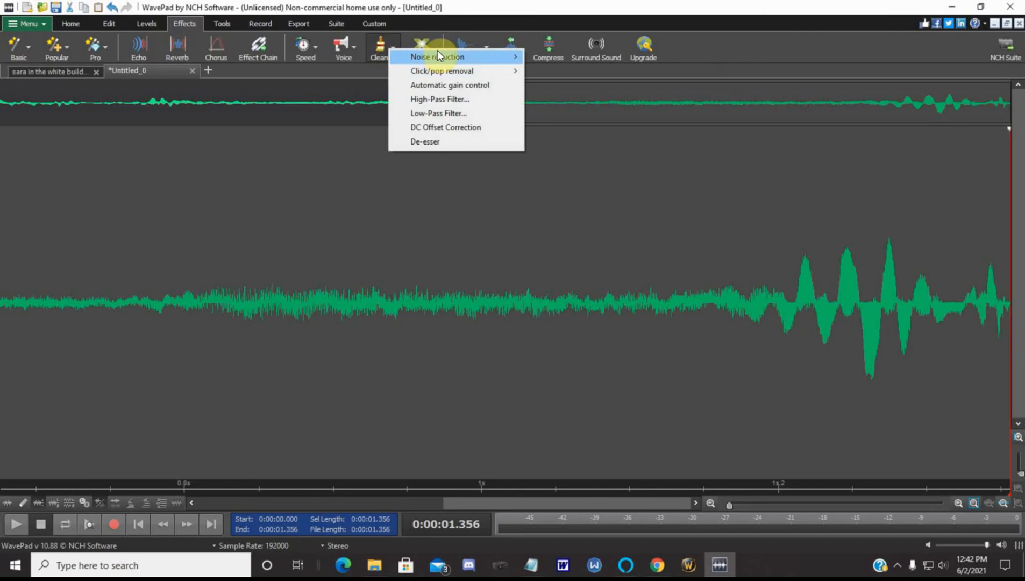
mouse_move(480, 56)
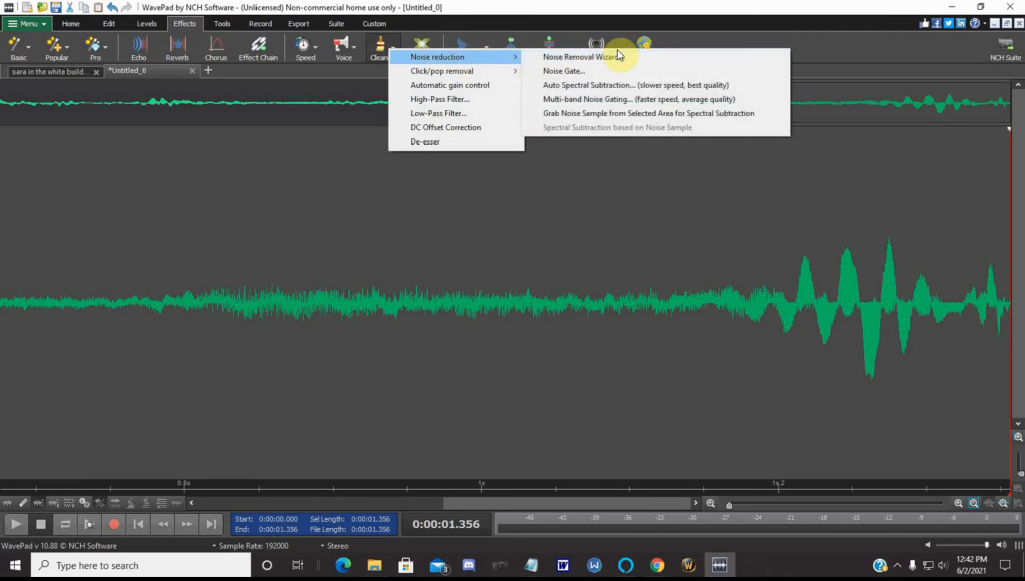
left_click(618, 85)
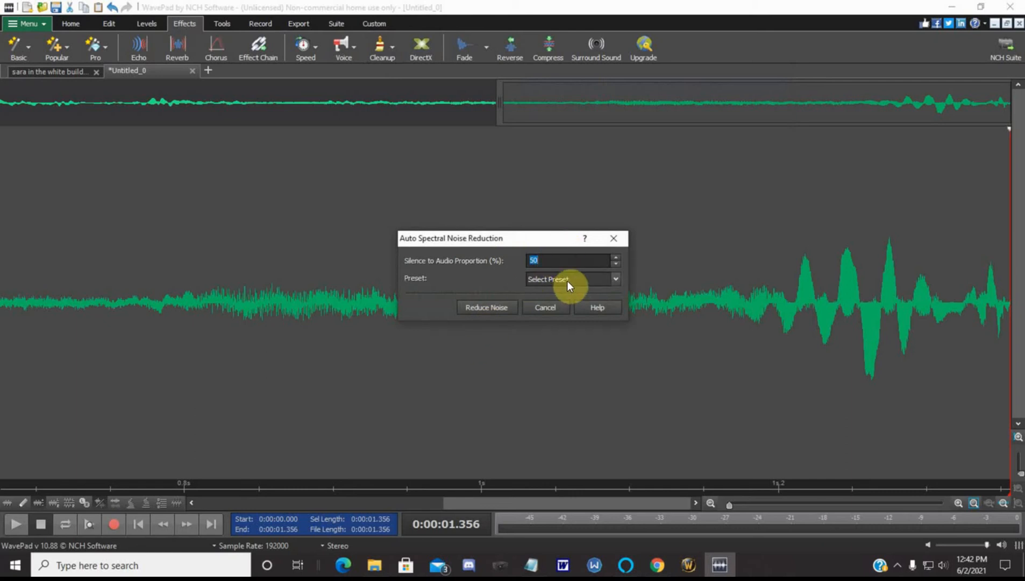
left_click(486, 311)
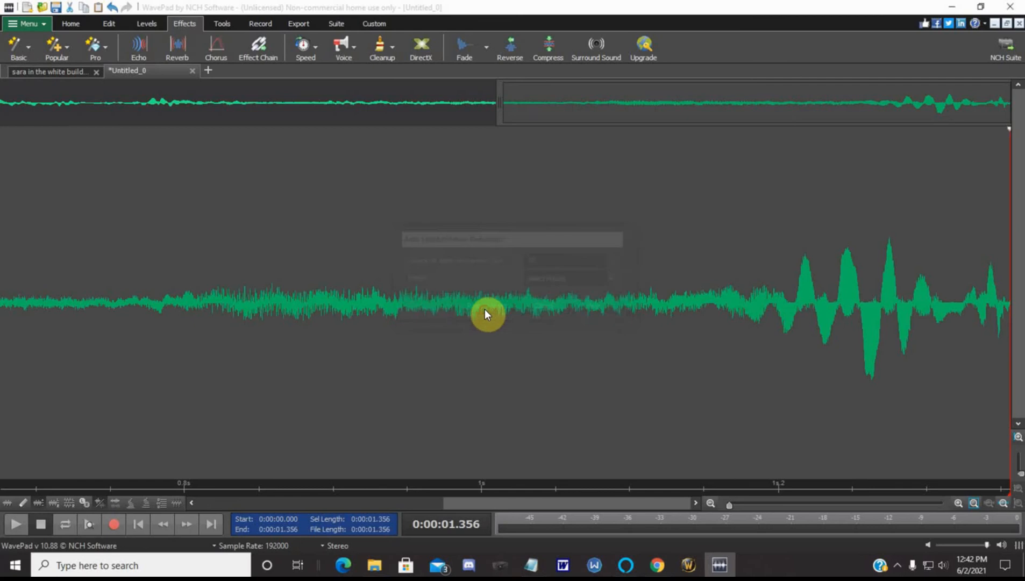
left_click(13, 529)
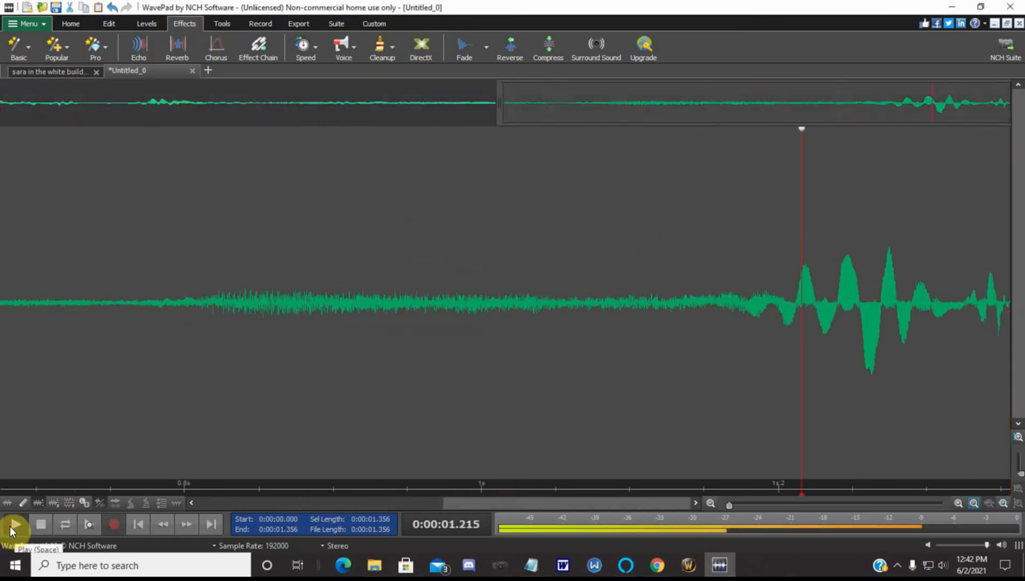
left_click(13, 527)
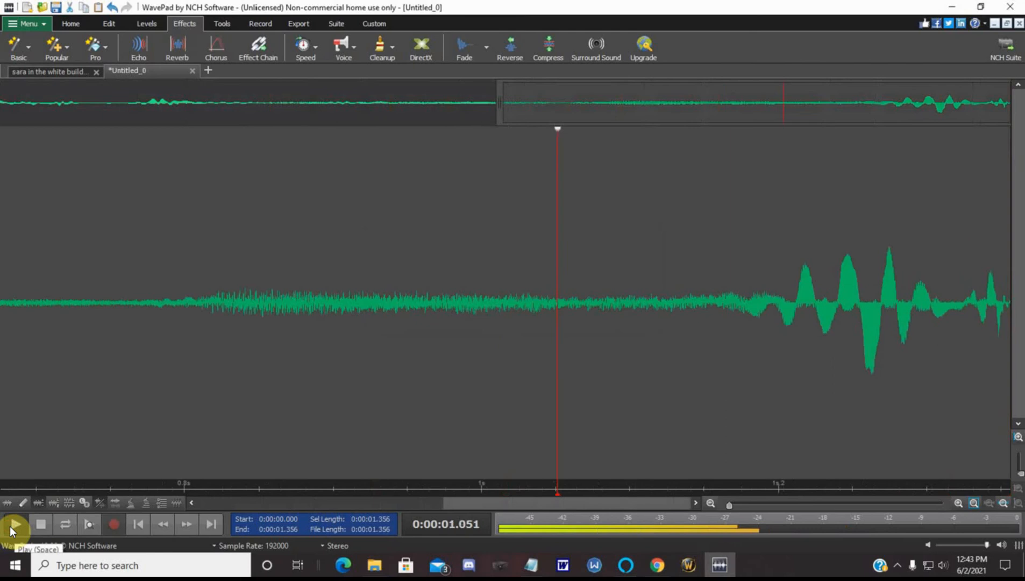
left_click(10, 527)
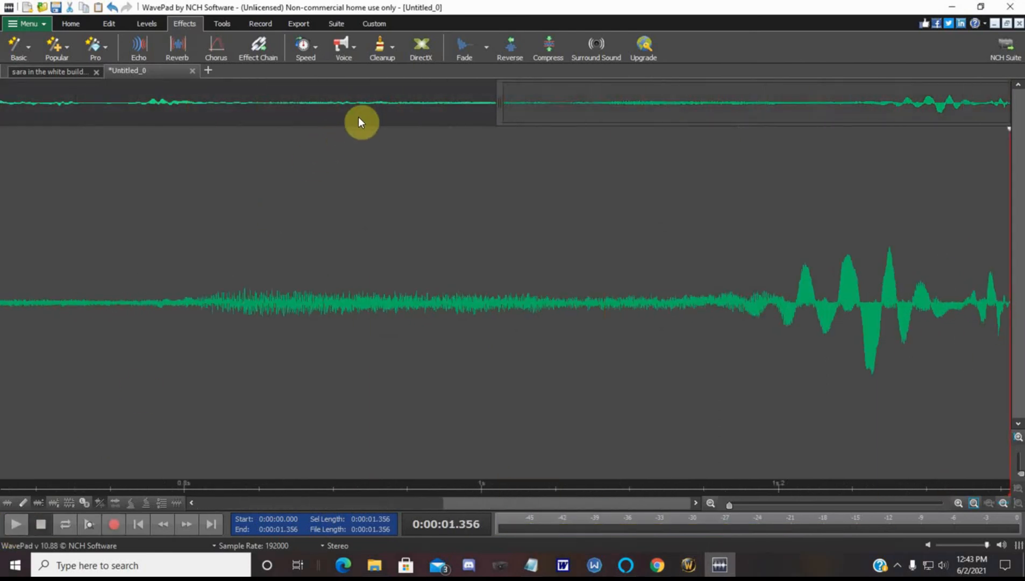
Preview and apply a high-pass filter at 250 Hz to the clip, and play the filtered audio
left_click(388, 57)
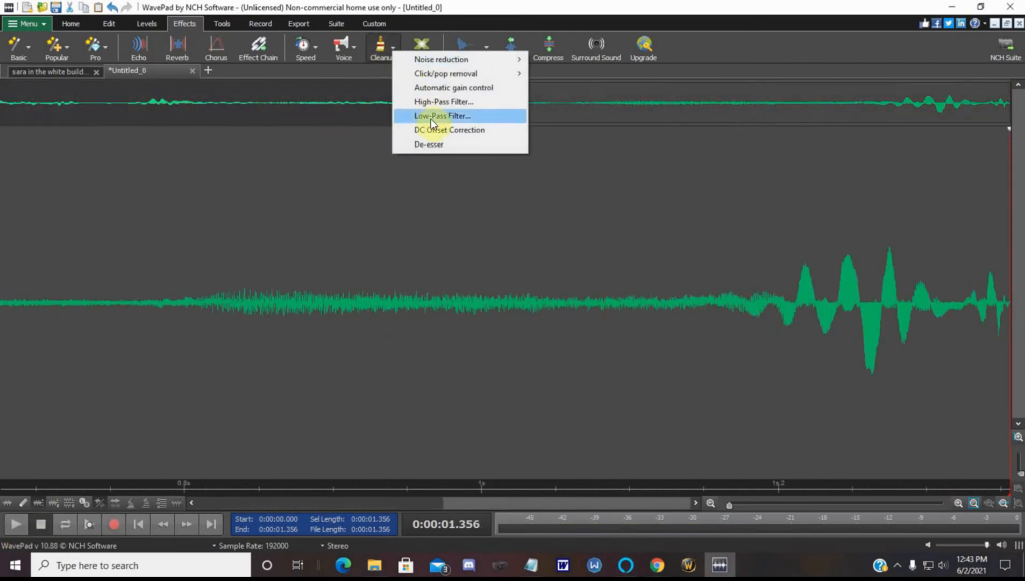
left_click(434, 103)
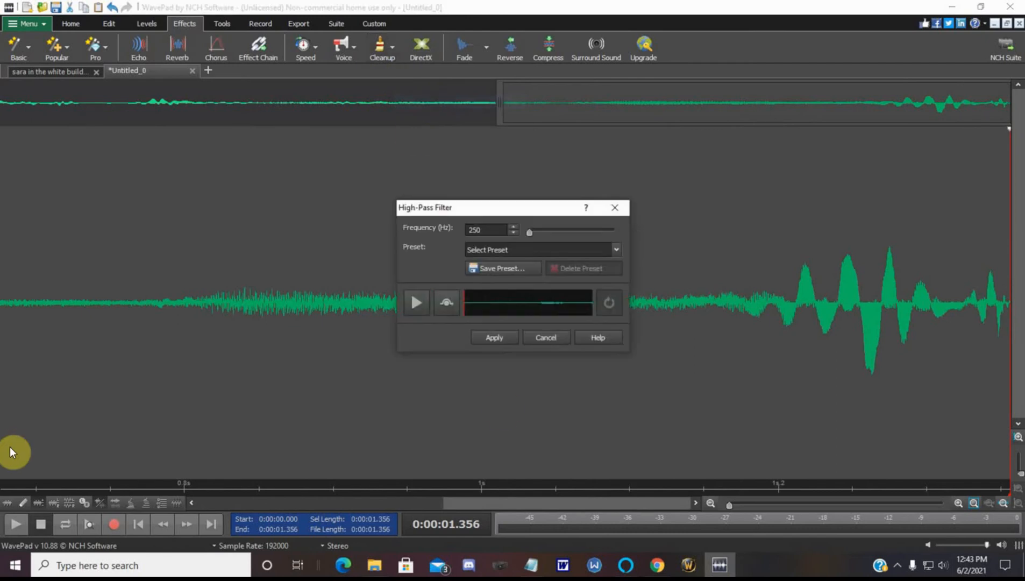
left_click(413, 304)
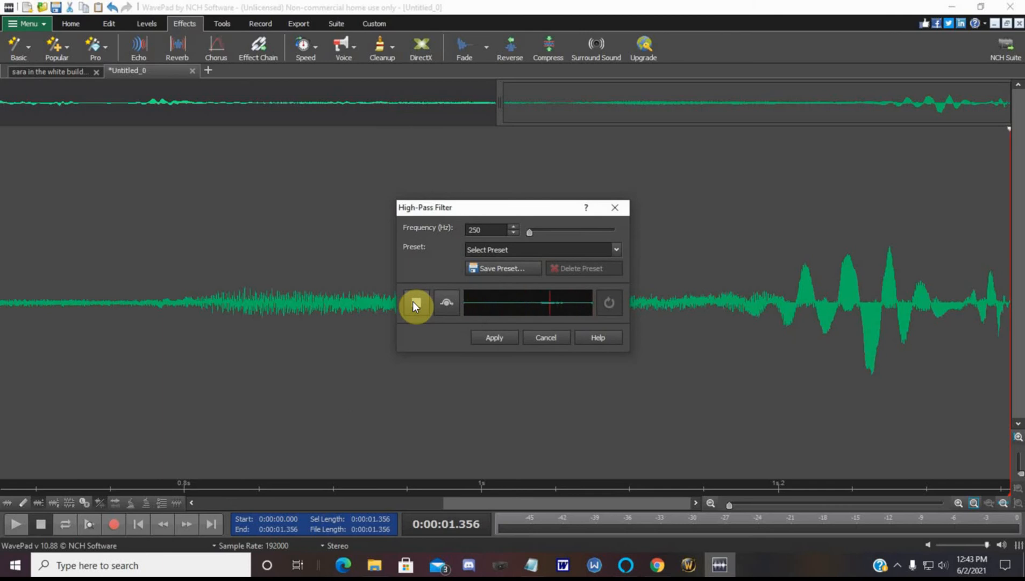
left_click(493, 337)
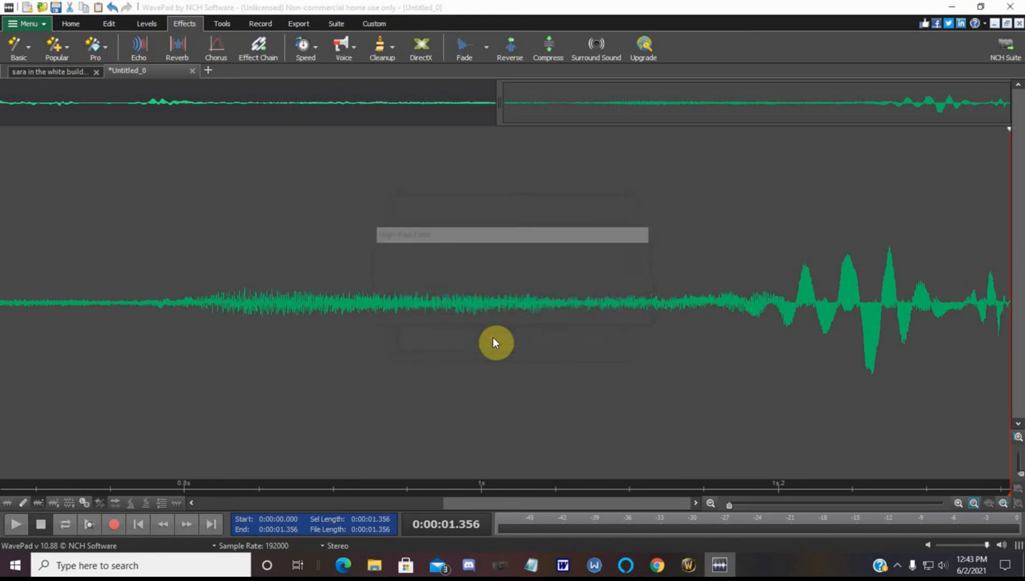
left_click(14, 531)
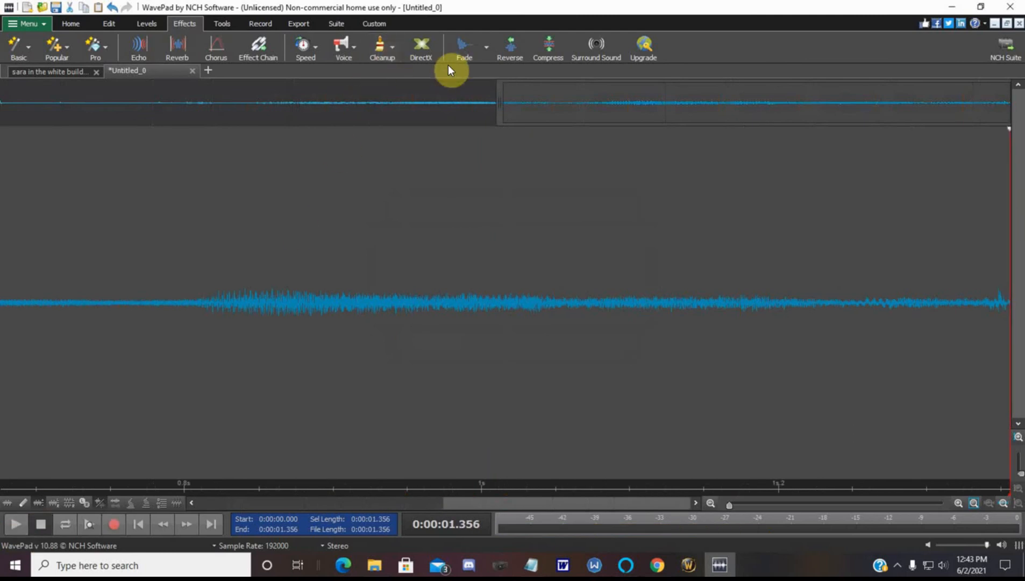
Preview and apply a low-pass filter at 1600 Hz to the clip, and play it back
left_click(390, 50)
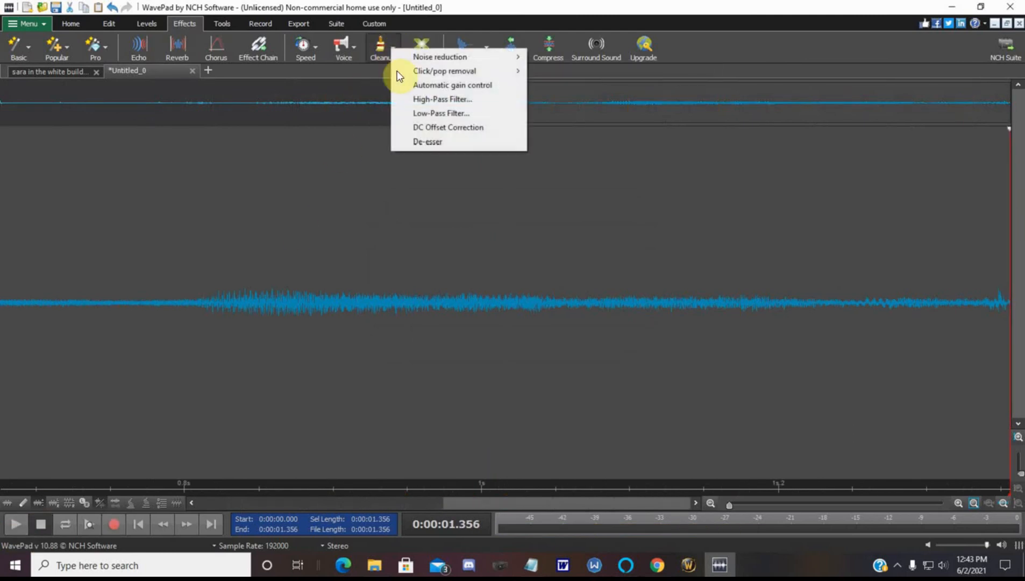
left_click(424, 111)
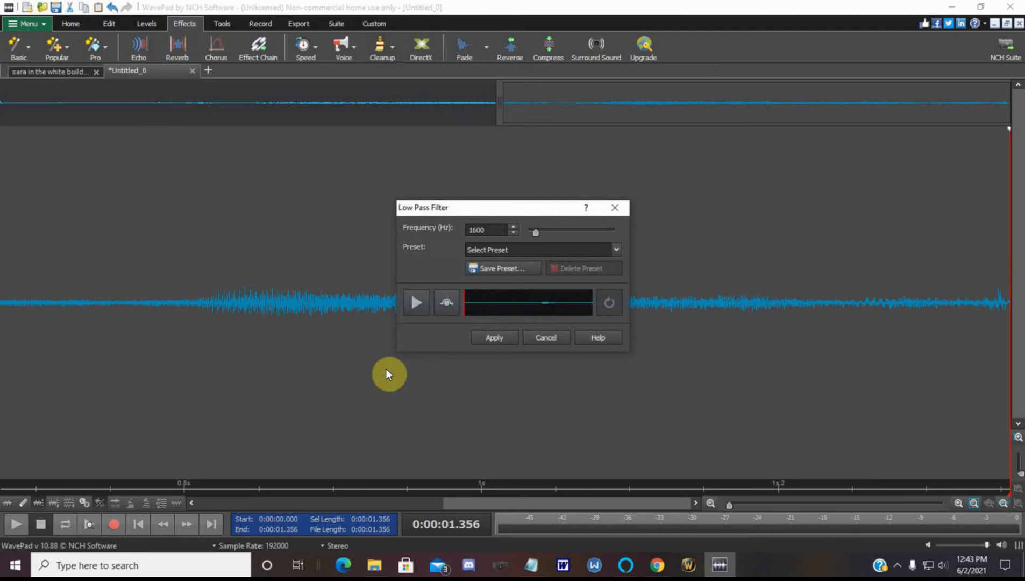
left_click(420, 301)
left_click(493, 339)
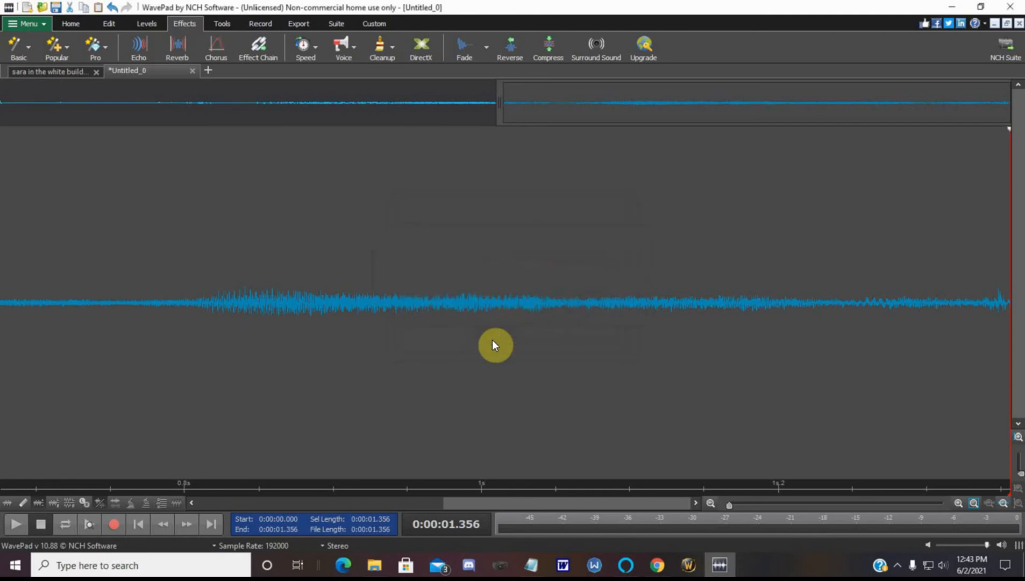
left_click(15, 524)
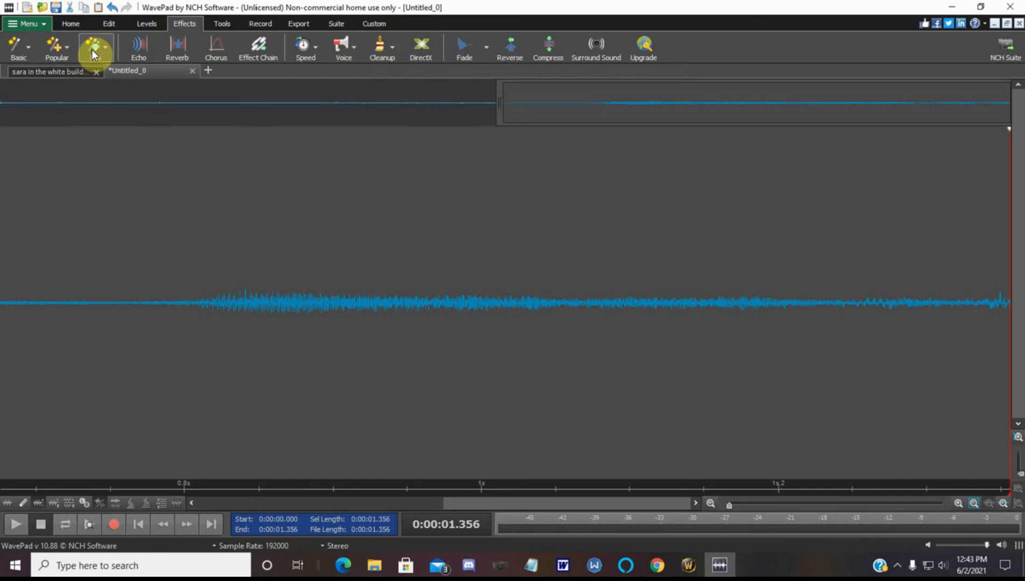
Undo the low-pass filter and replay the clip
left_click(34, 23)
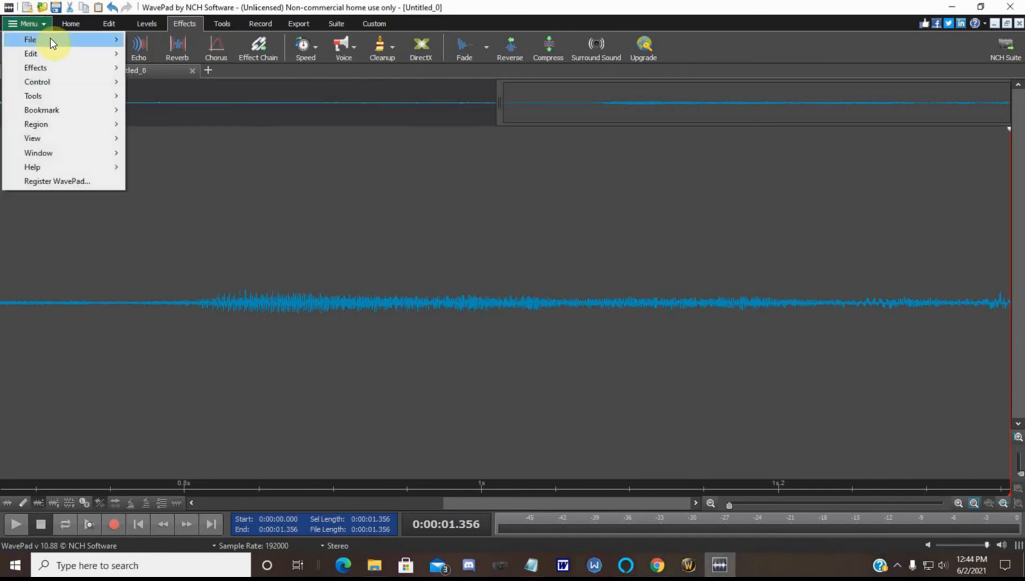
mouse_move(55, 39)
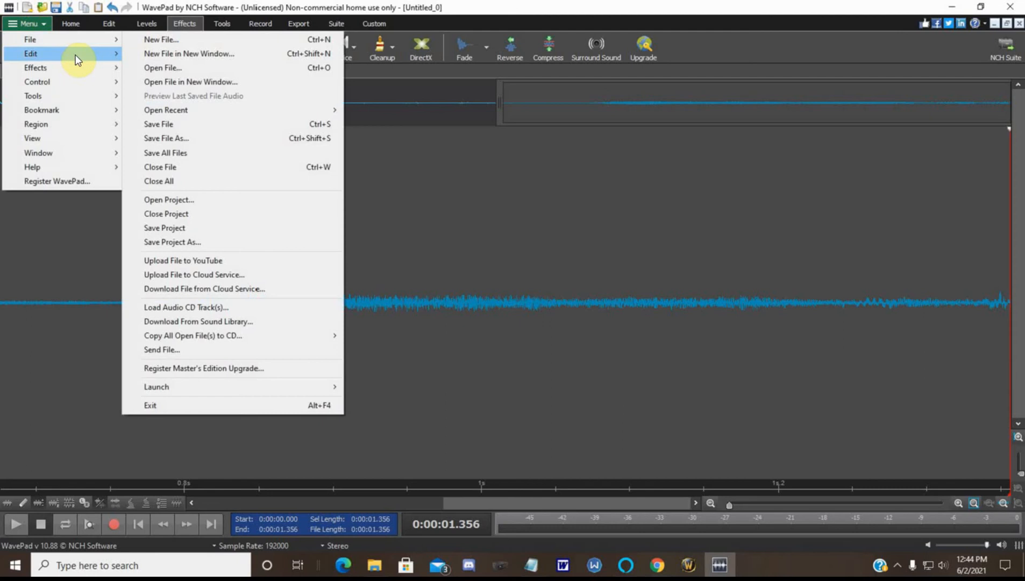
mouse_move(79, 58)
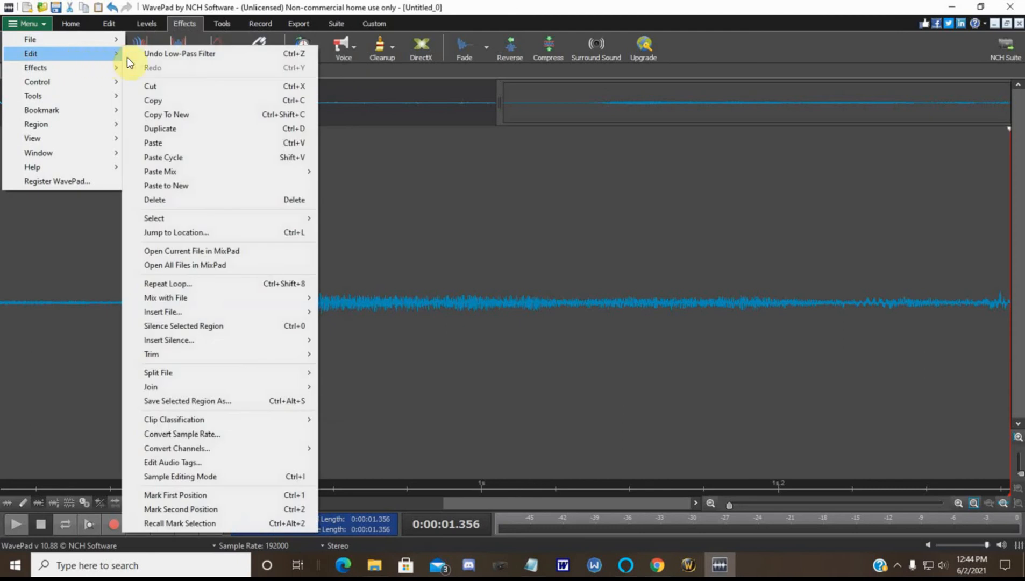
left_click(197, 57)
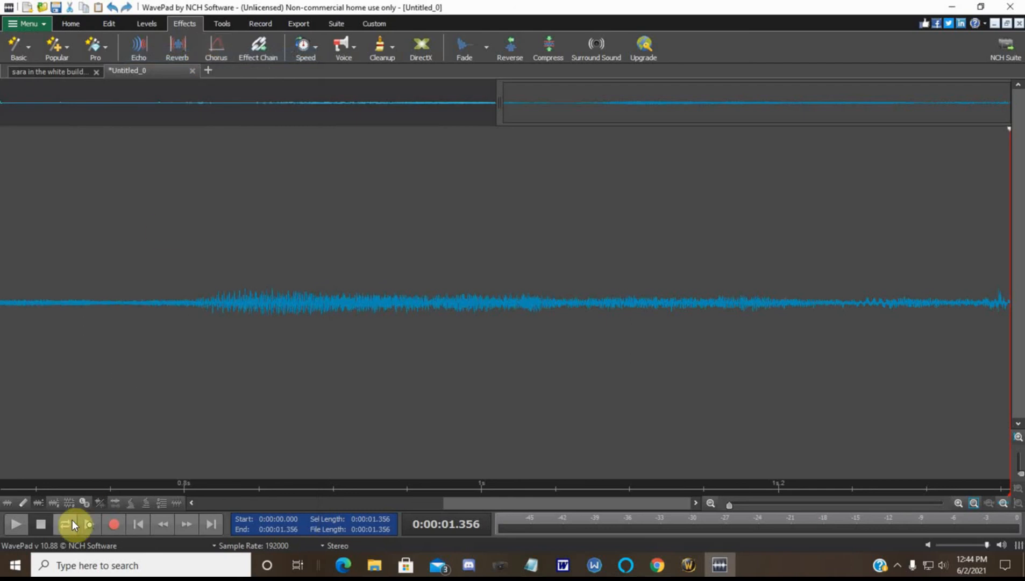
left_click(21, 523)
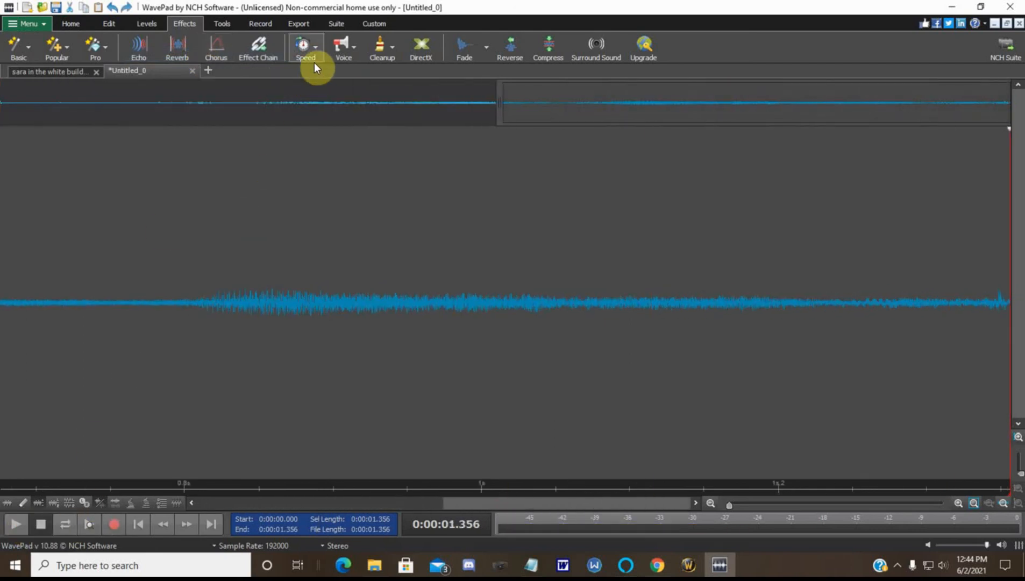
Reverse the clip and play the reversed audio twice
left_click(511, 46)
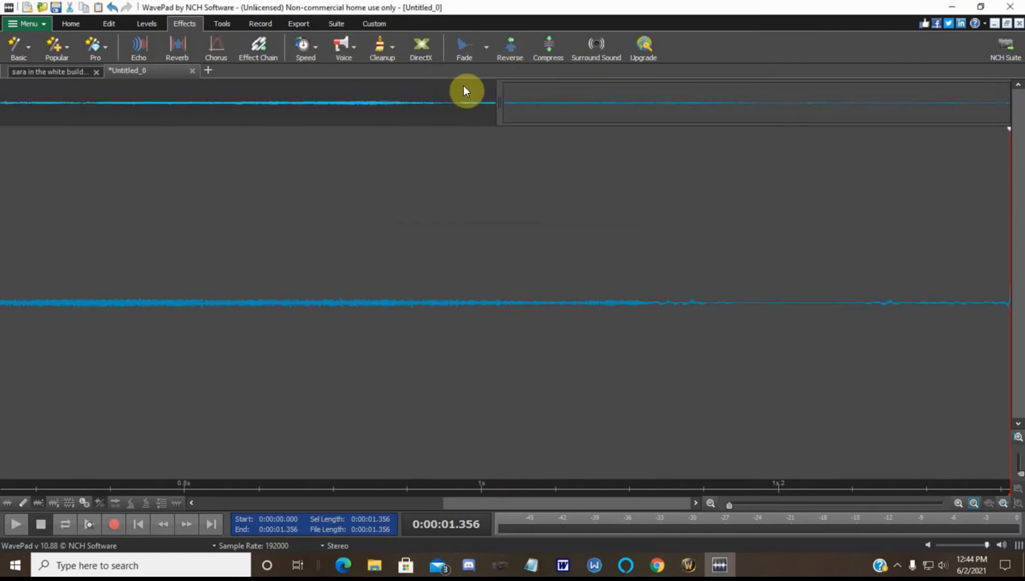
left_click(17, 526)
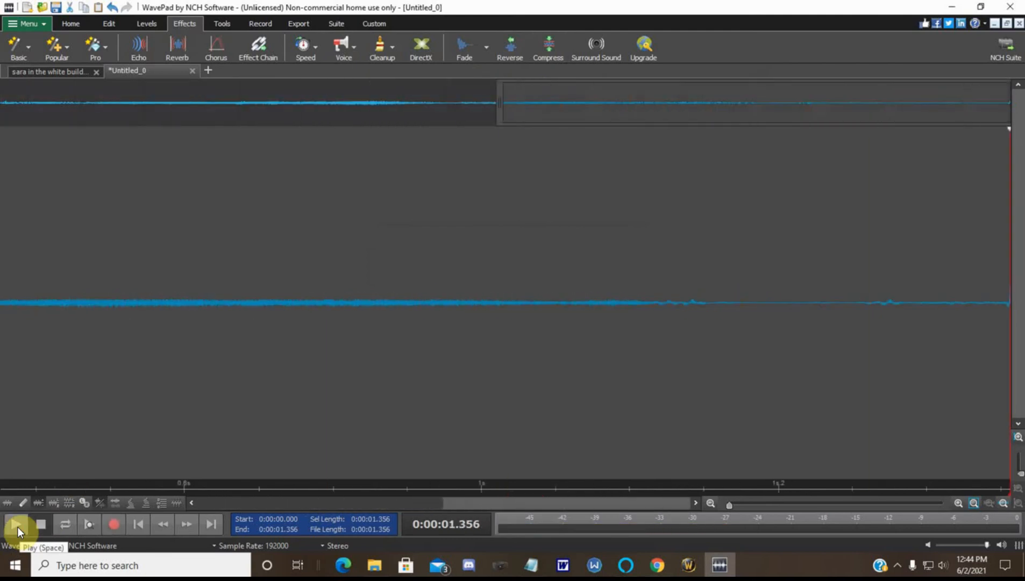
left_click(12, 529)
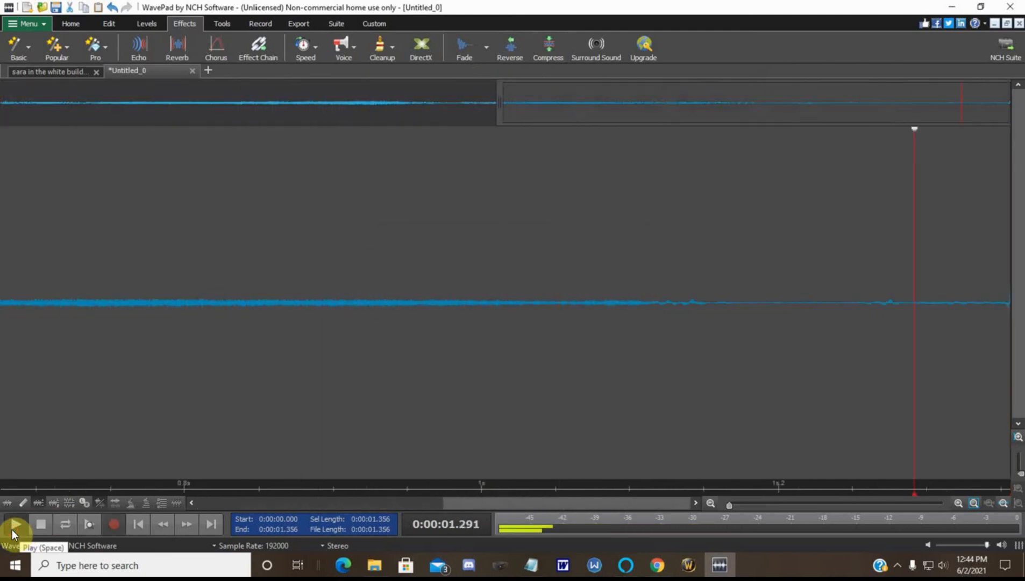
Replay the reversed clip several times, and reverse it again to restore the forward direction
left_click(9, 529)
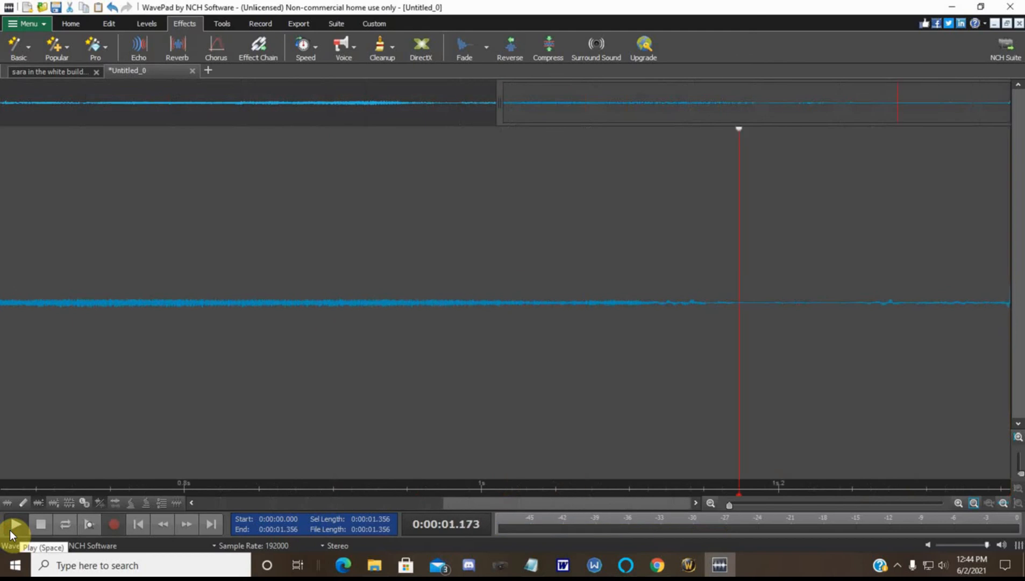
left_click(10, 529)
left_click(10, 529)
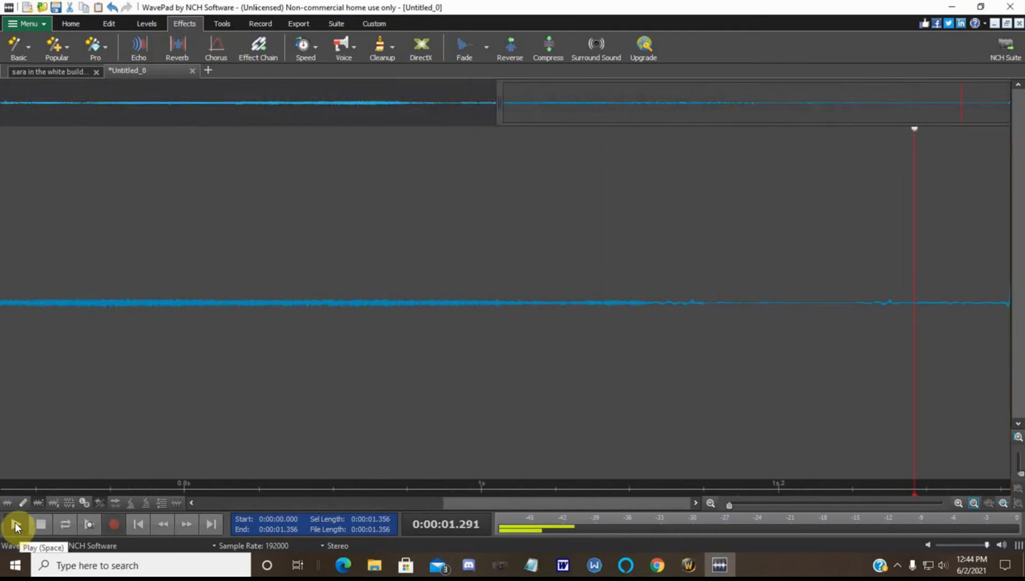
left_click(512, 46)
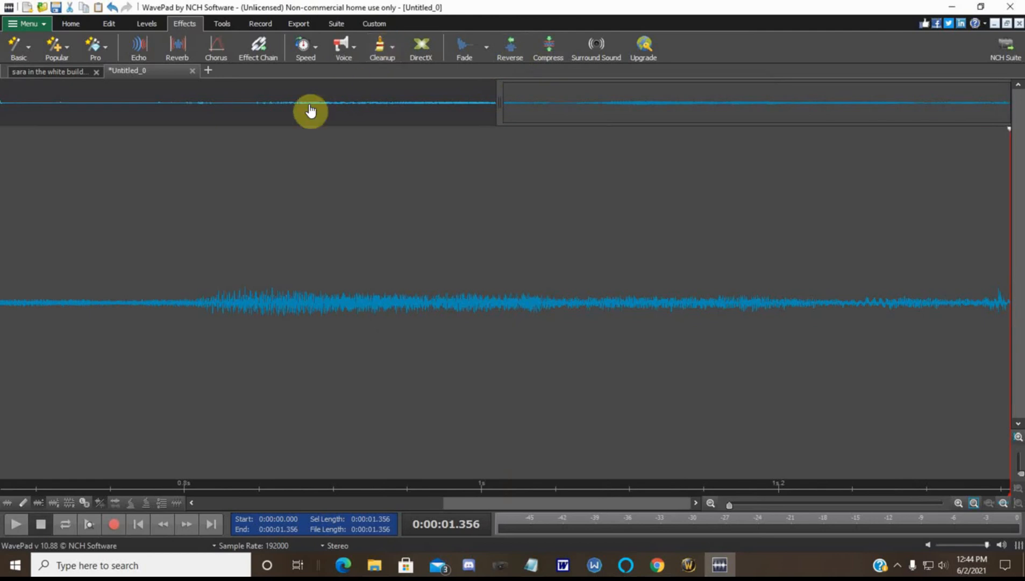
left_click(351, 52)
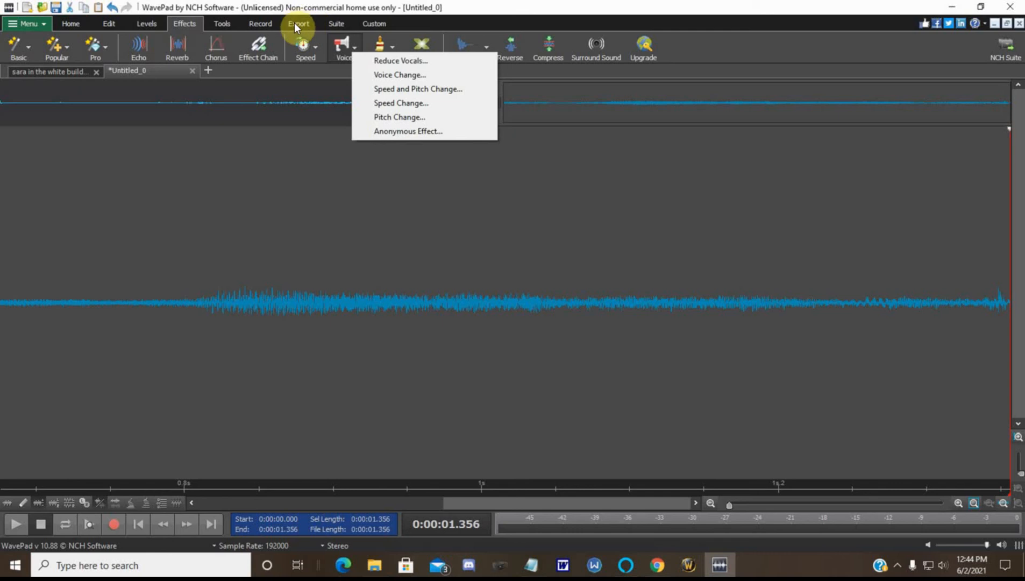
left_click(217, 24)
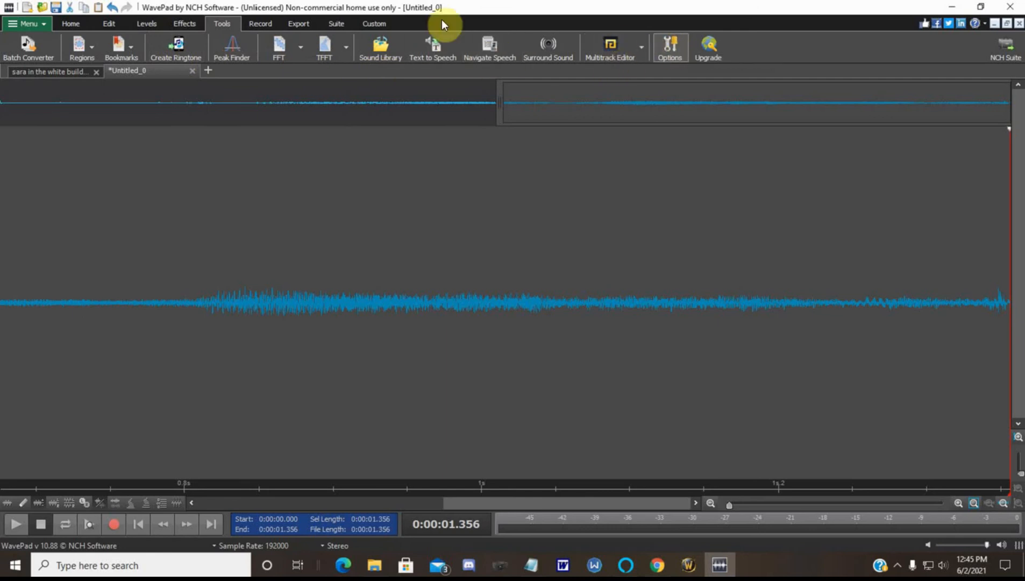
left_click(183, 24)
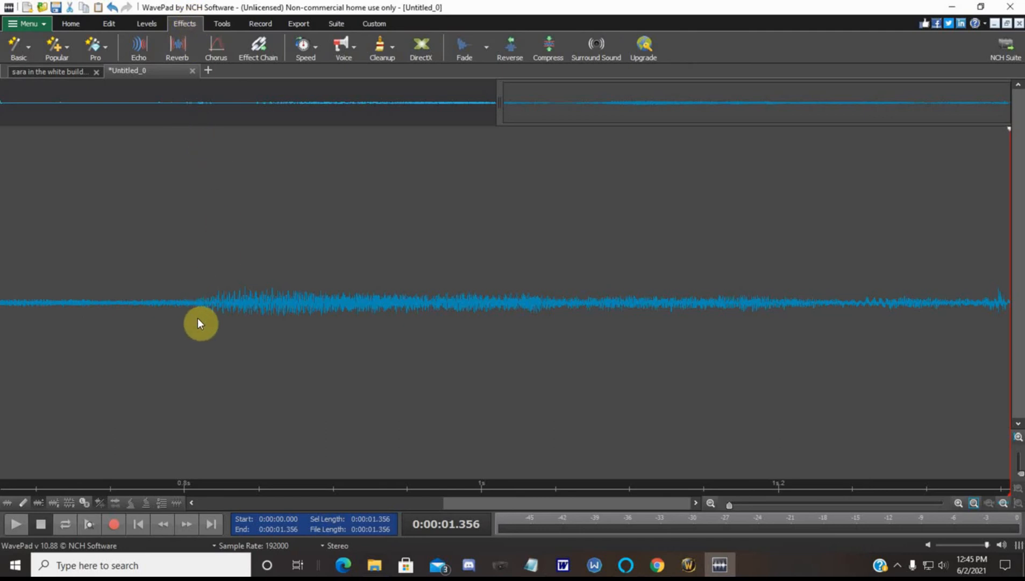
Select the voice section from about 0.808 s to 1.117 s, then preview and apply Amplify at 400% gain
left_click_drag(198, 319, 654, 353)
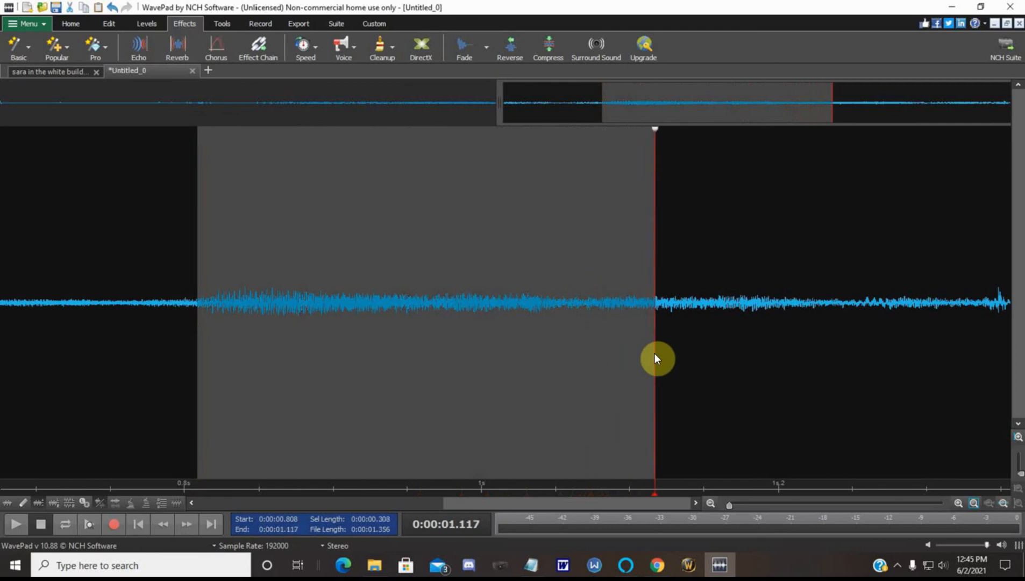
left_click(140, 22)
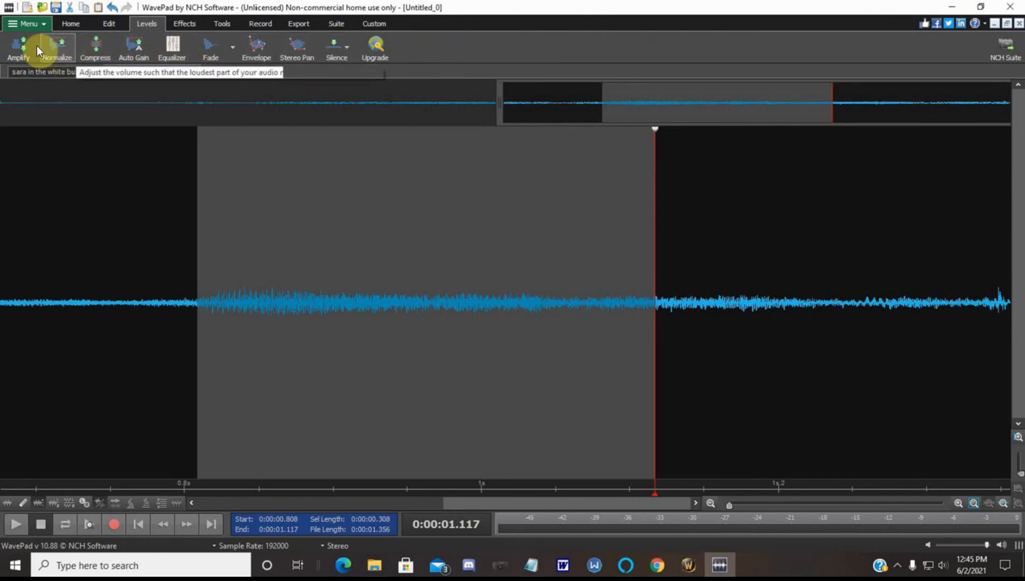
left_click(20, 46)
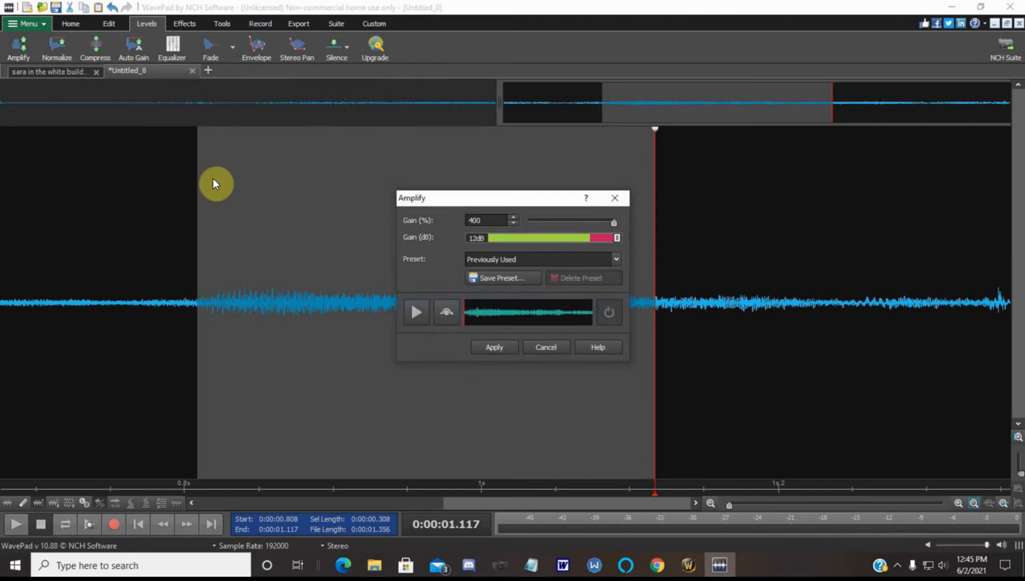
left_click(417, 314)
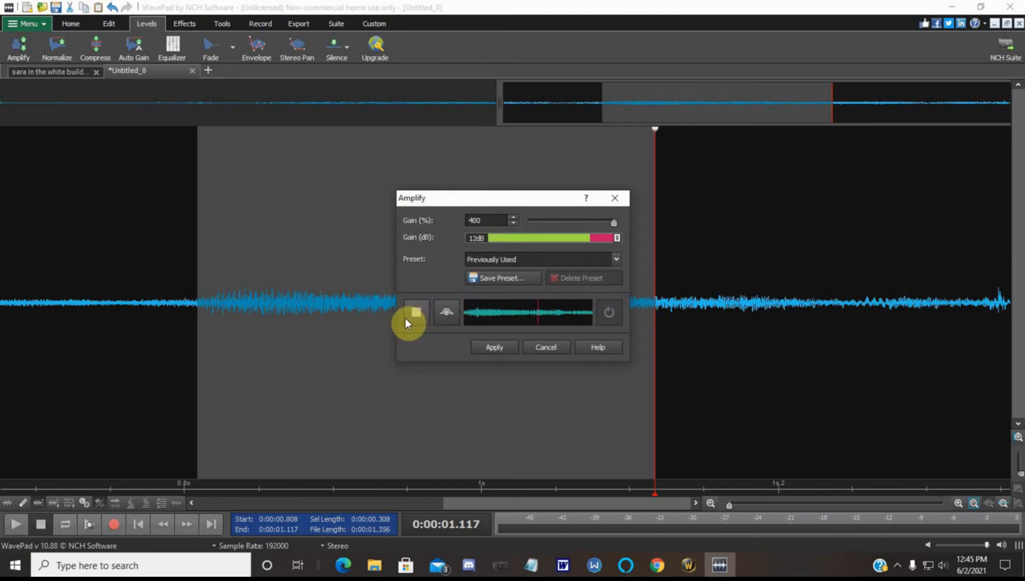
left_click(492, 346)
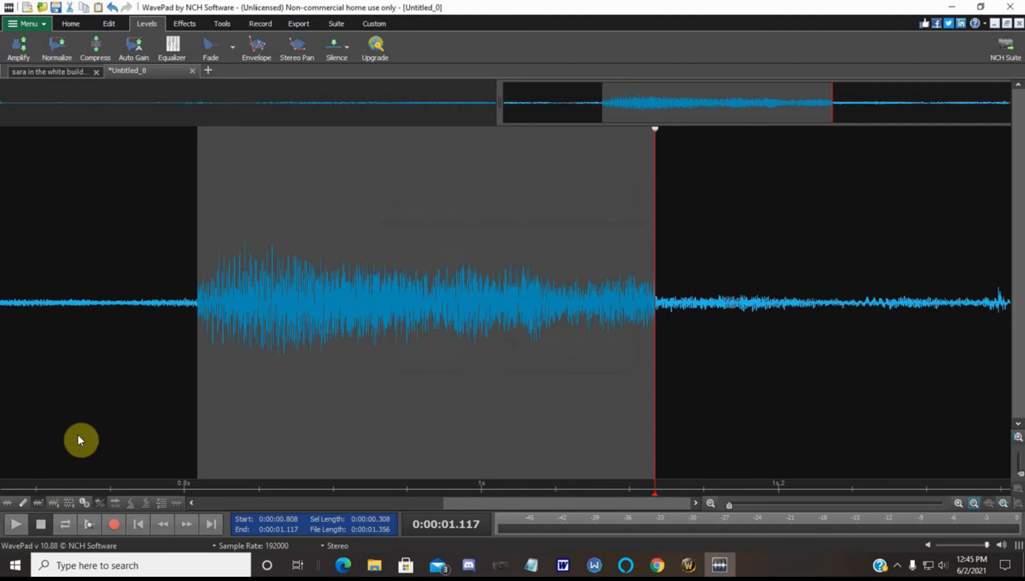
Play the clip from just before the amplified voice section, starting at about 0.691 s
left_click(23, 376)
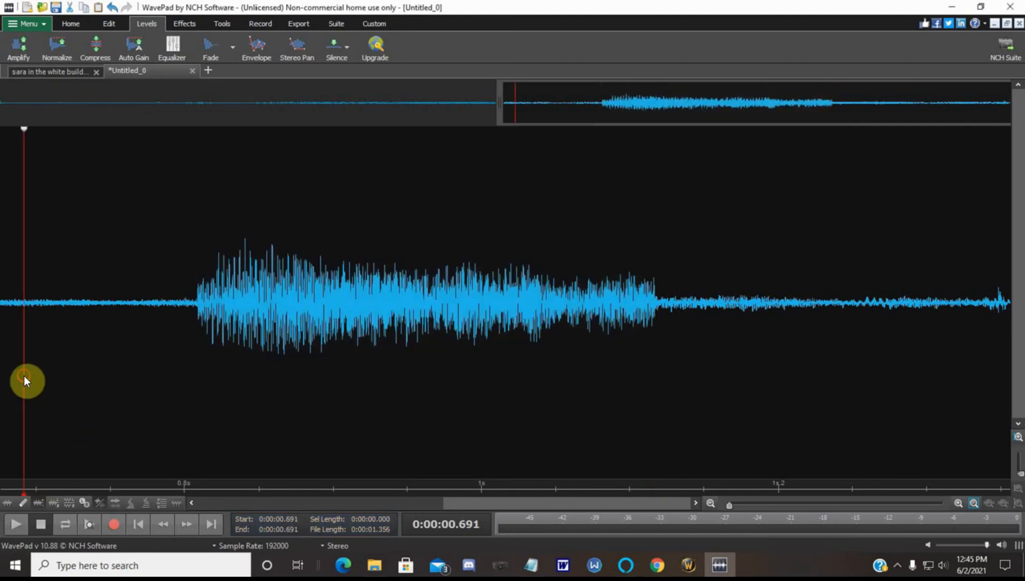
left_click(14, 525)
left_click(12, 524)
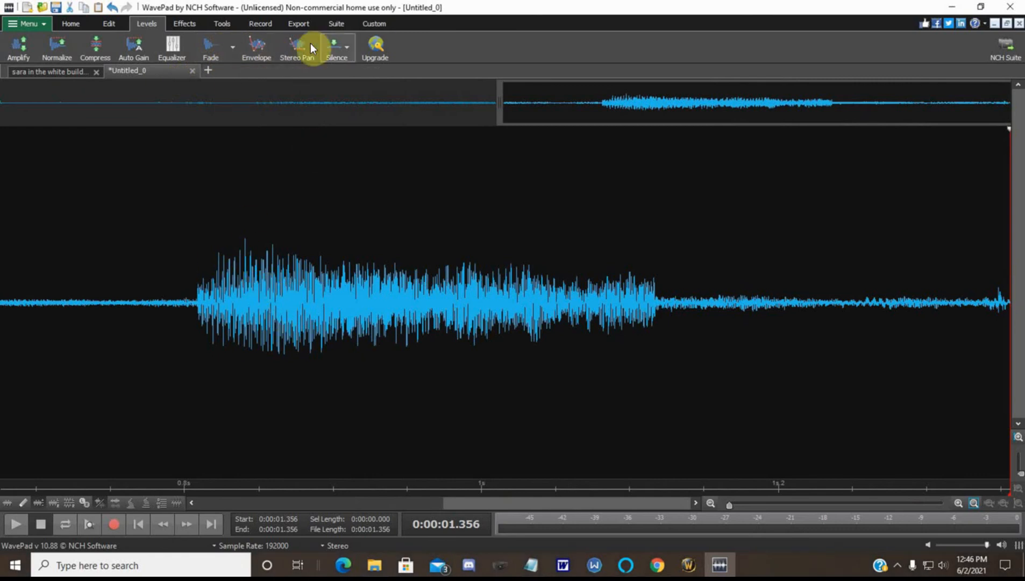
left_click(183, 26)
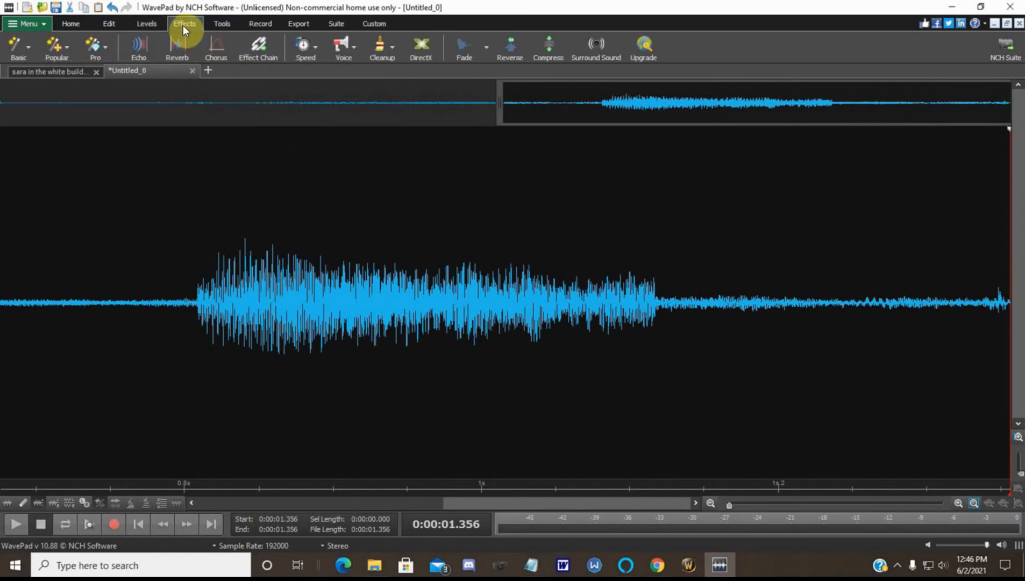
left_click(223, 26)
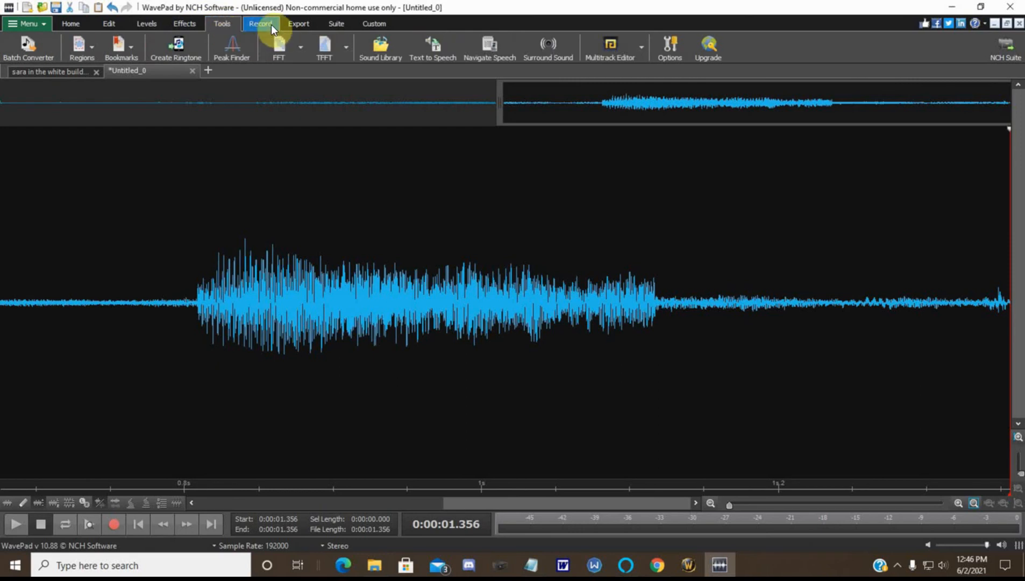
left_click(179, 24)
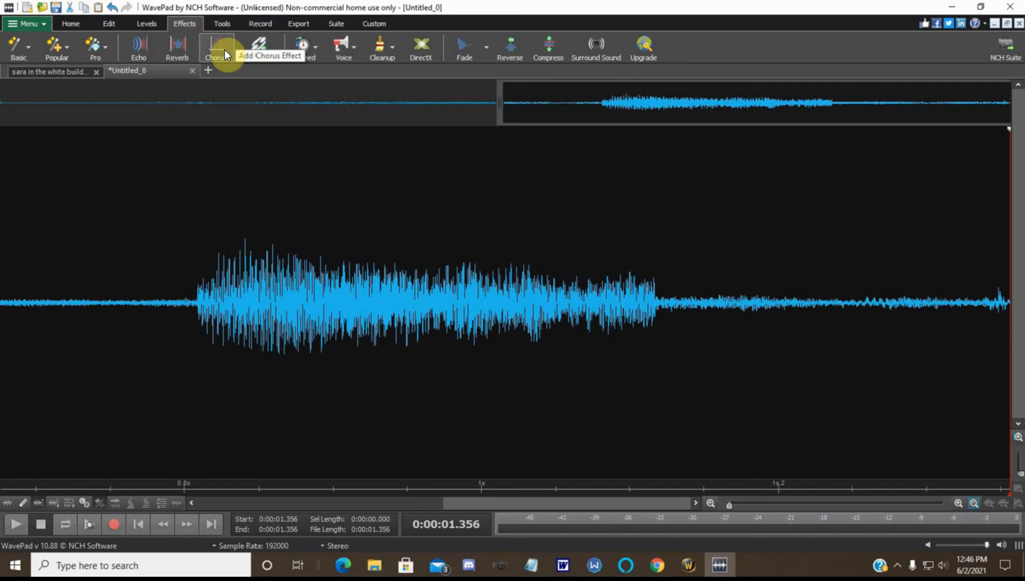
Save the edited clip to the Desktop as "wavepad test" in MPEG Layer-3 (*.mp3) format
left_click(33, 24)
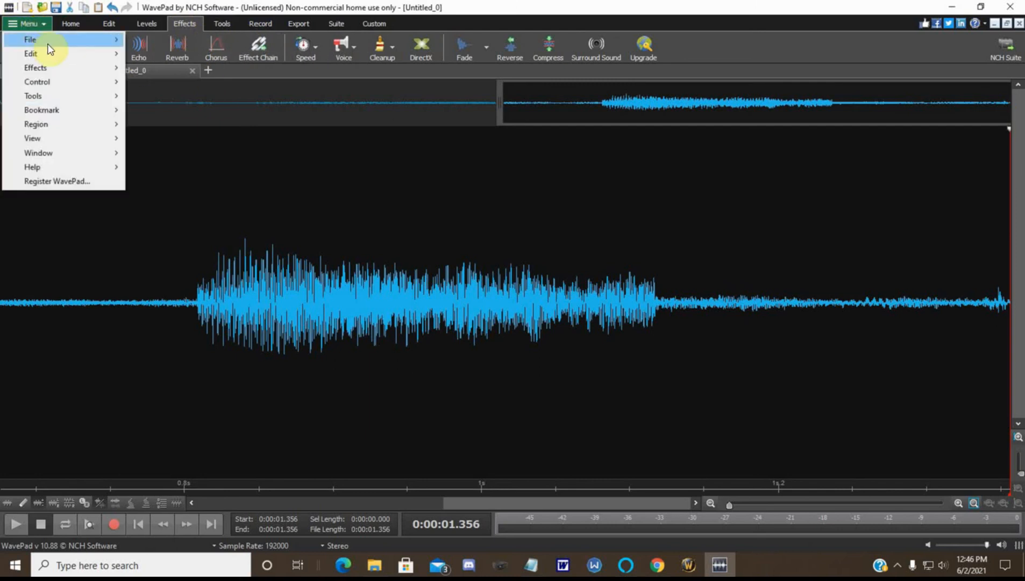
mouse_move(45, 40)
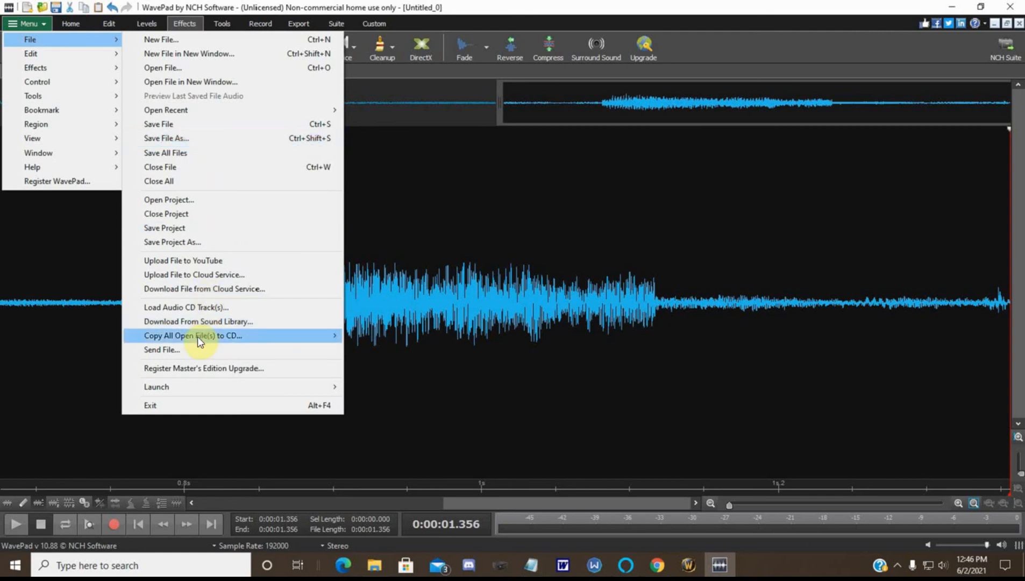
mouse_move(197, 339)
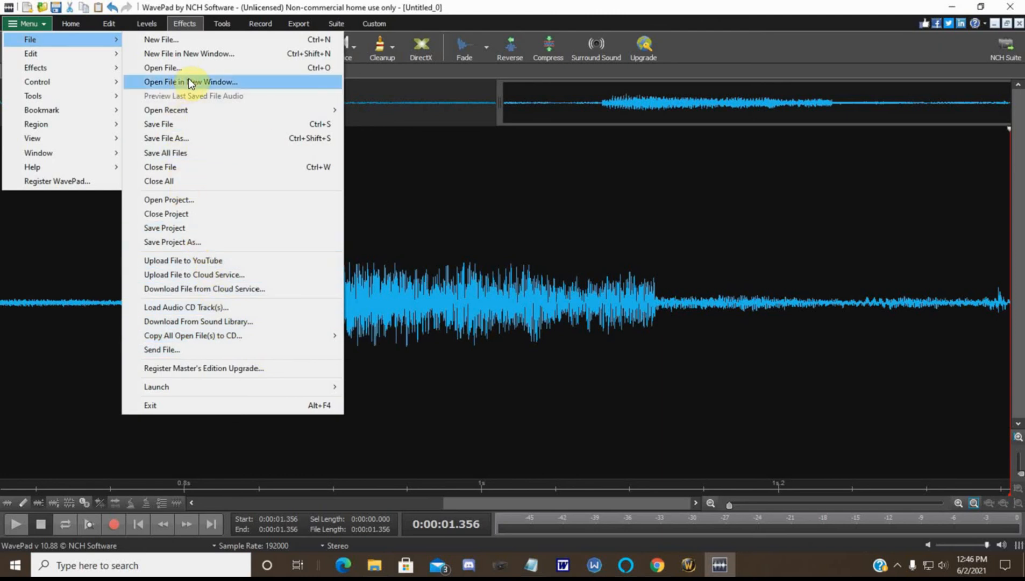
left_click(200, 136)
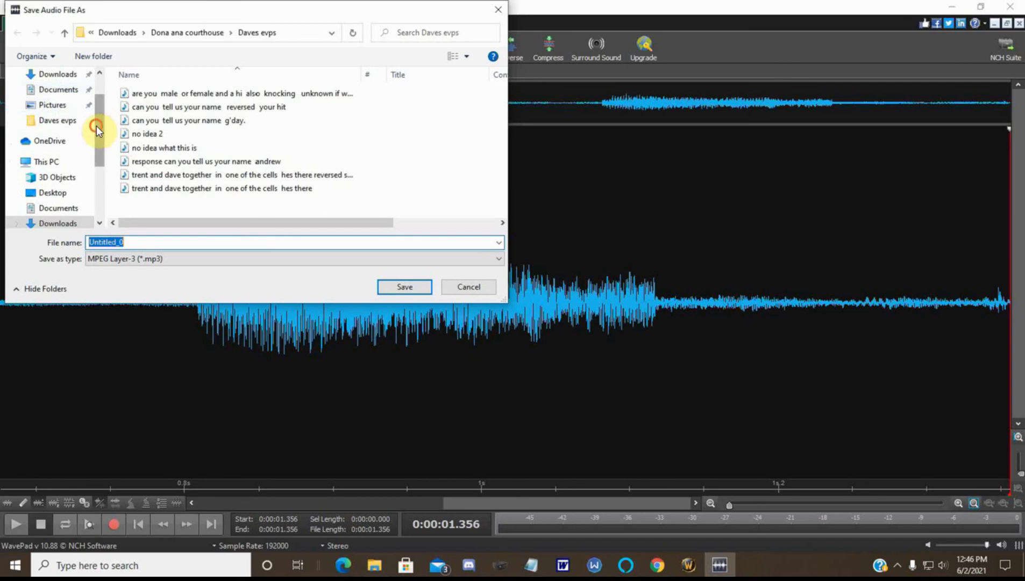
scroll(96, 126, "up", 1)
left_click(52, 100)
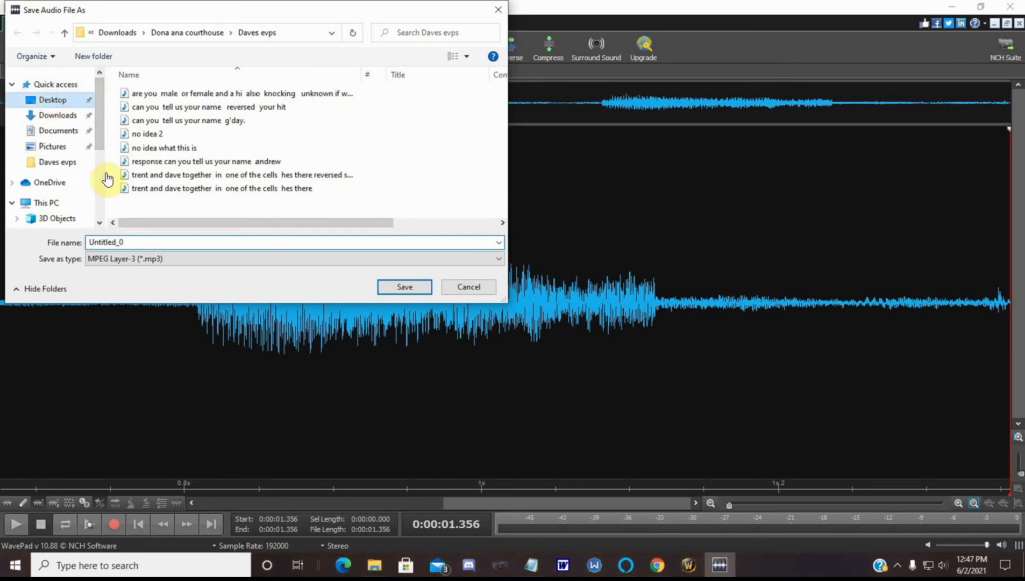
double_click(120, 240)
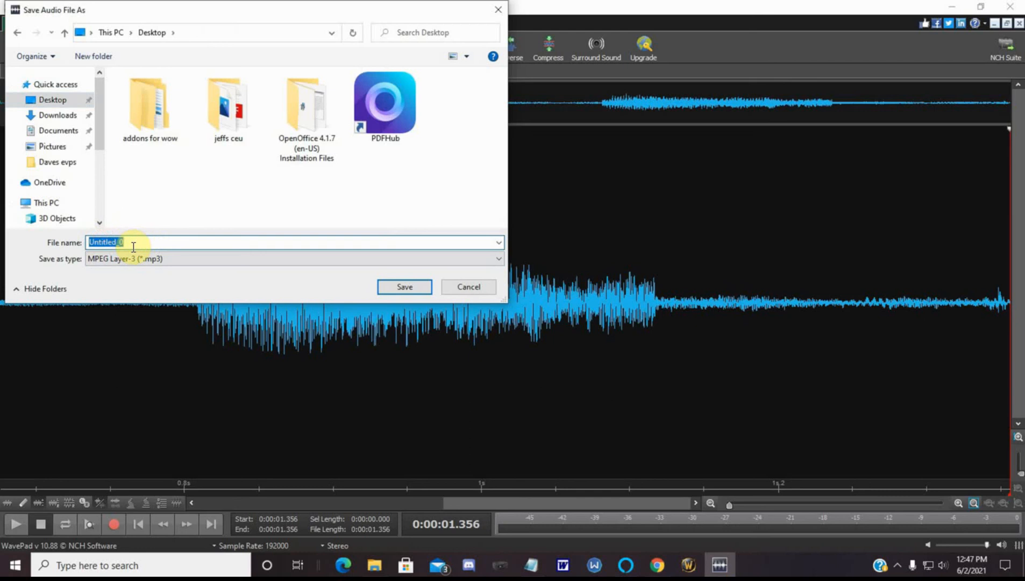
type("wavepad test")
left_click(208, 261)
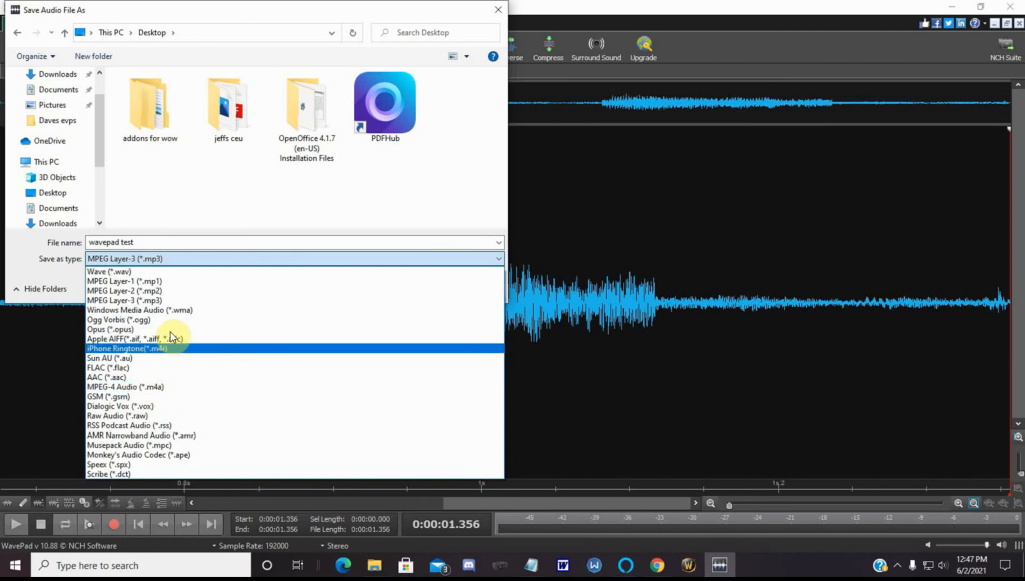
left_click(170, 300)
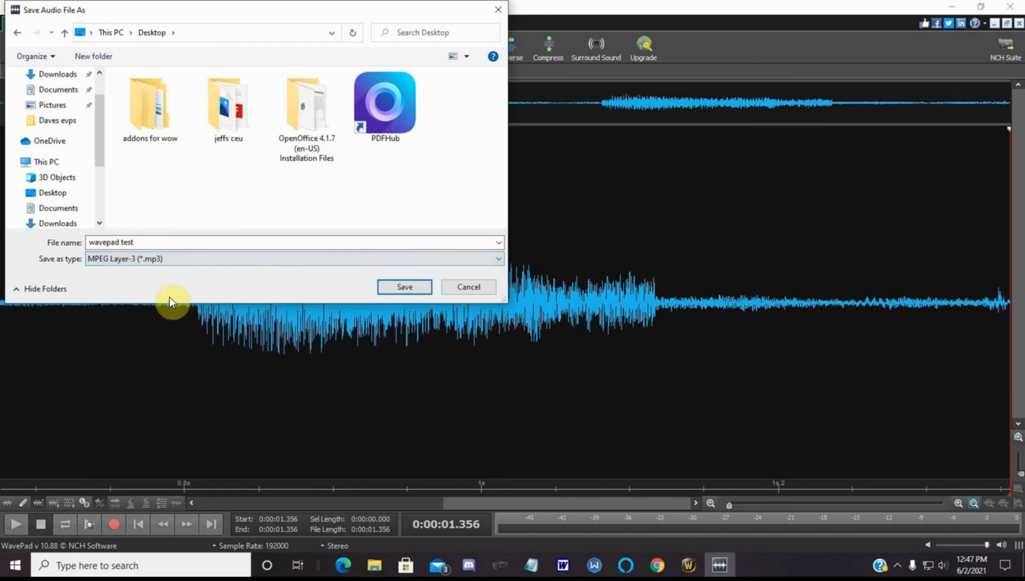
left_click(397, 285)
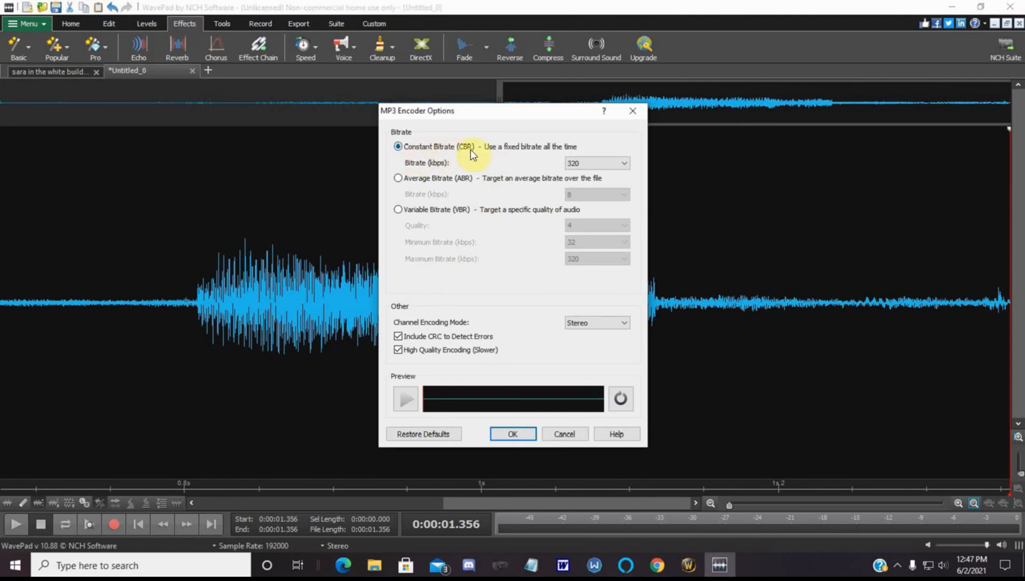
Check the bitrate and channel mode choices, and accept MP3 encoding at a constant 320 kbps in Stereo
left_click(596, 162)
left_click(597, 164)
left_click(599, 324)
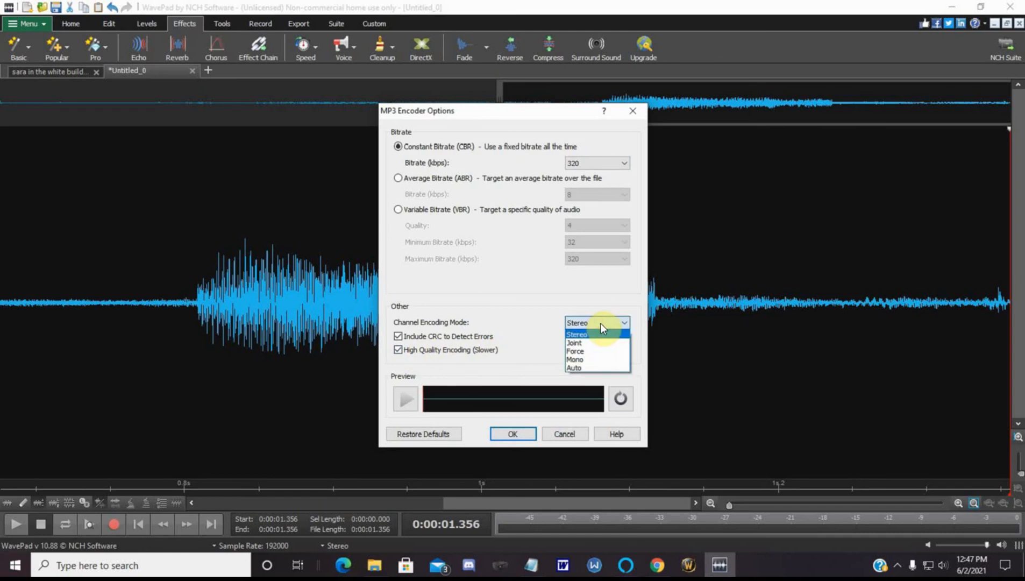
left_click(601, 324)
left_click(601, 324)
left_click(602, 320)
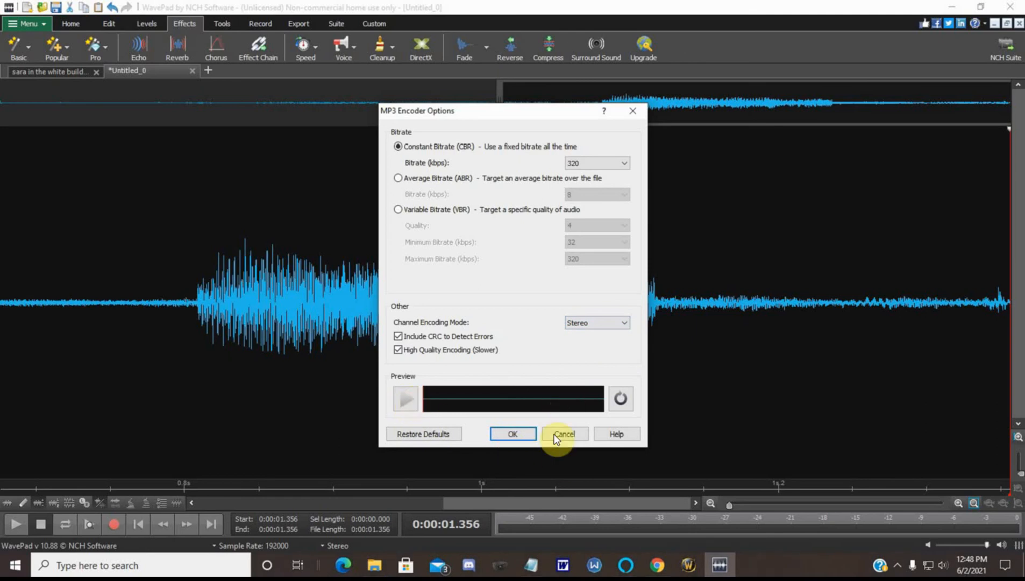
left_click(514, 433)
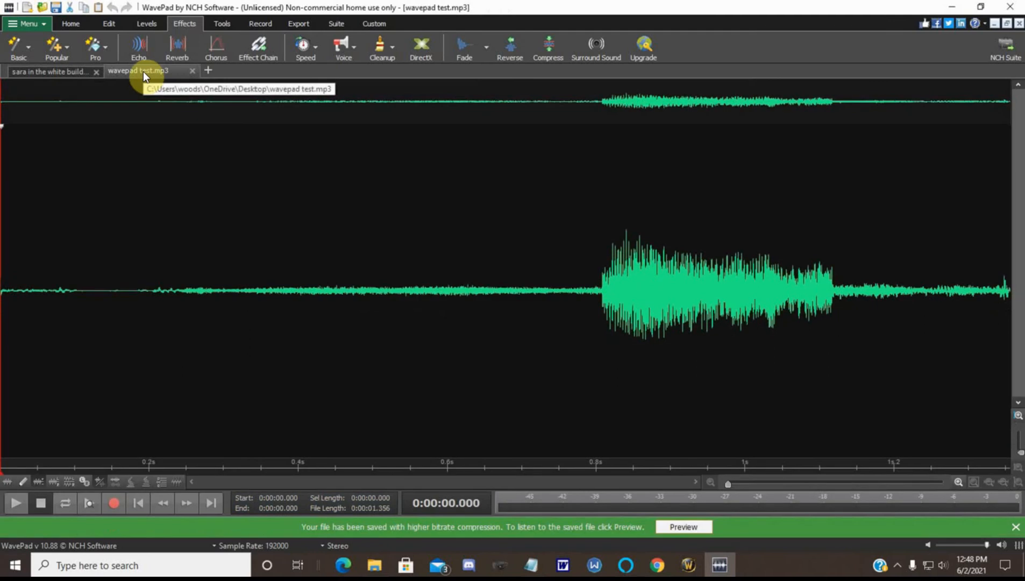
Close the saved wavepad test file, the sound editor and the Documents folder window to reach the desktop
left_click(192, 70)
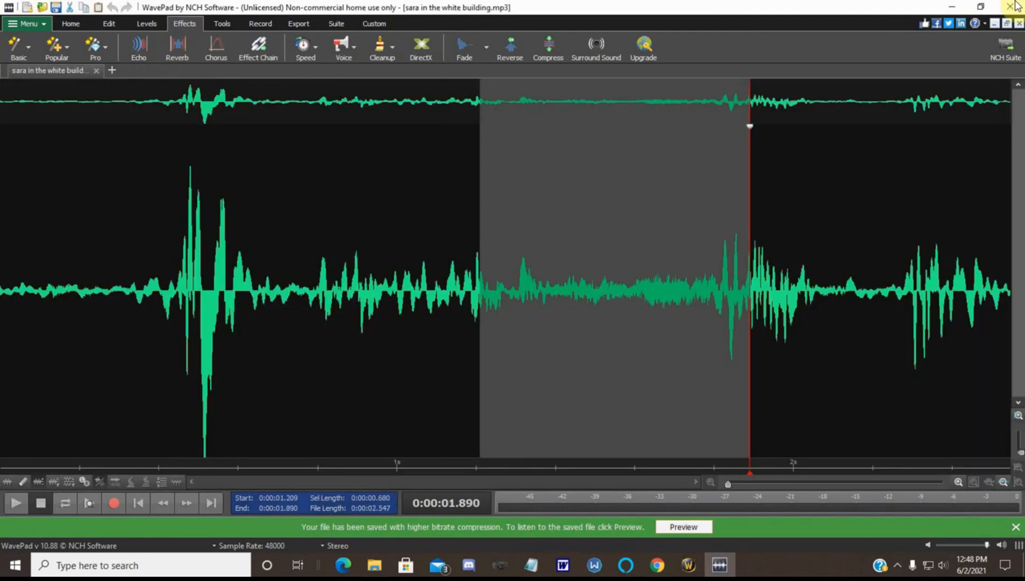
left_click(1011, 9)
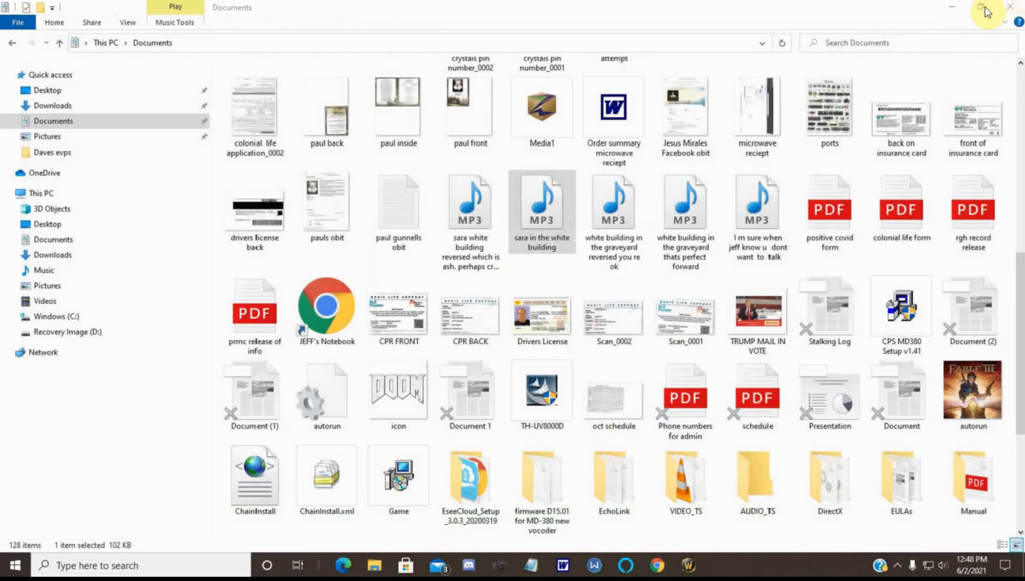
left_click(1009, 7)
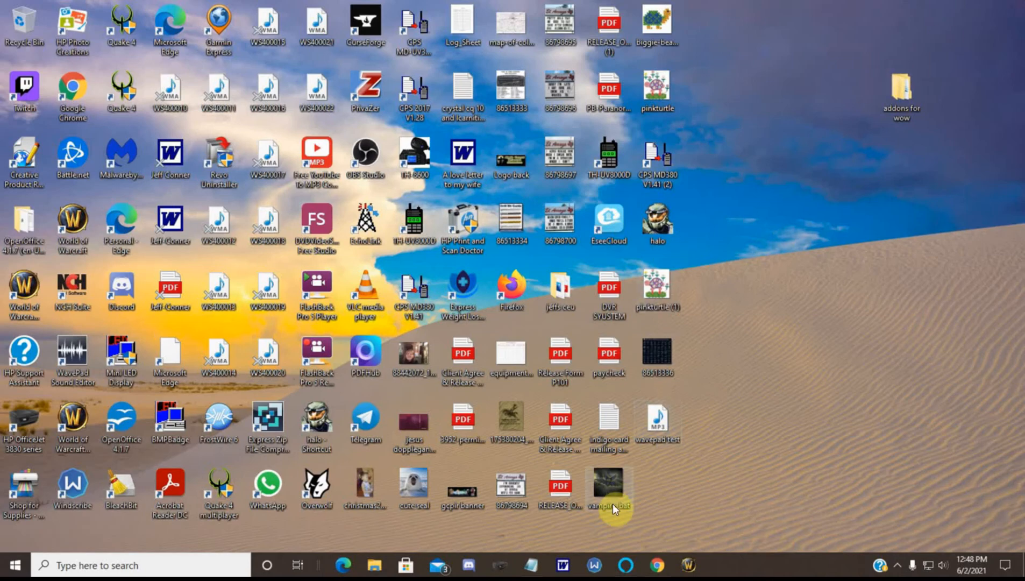
Open the wavepad test MP3 from the desktop with WavePad Sound Editor, making it the default app for .mp3 files
right_click(660, 416)
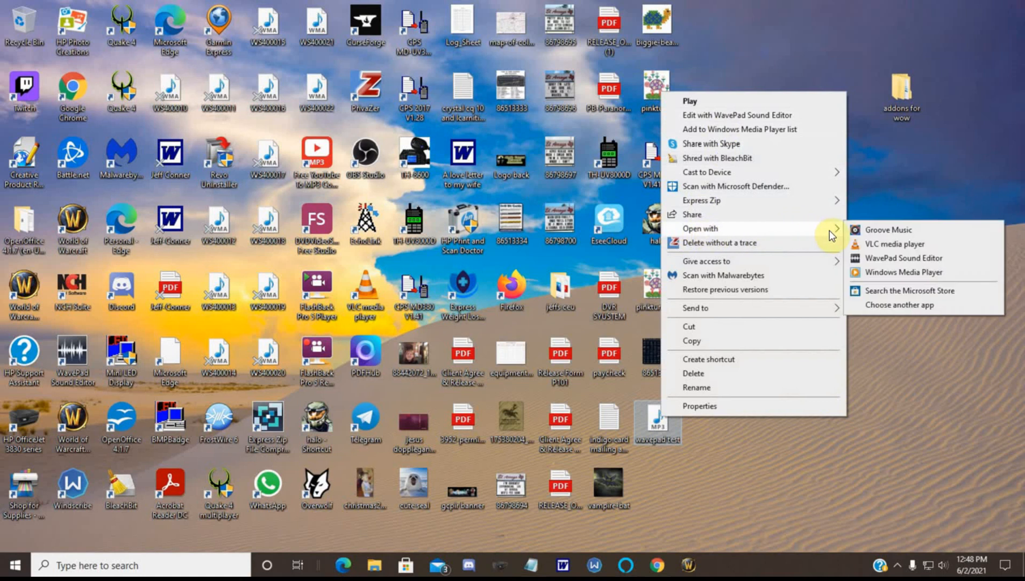
mouse_move(804, 231)
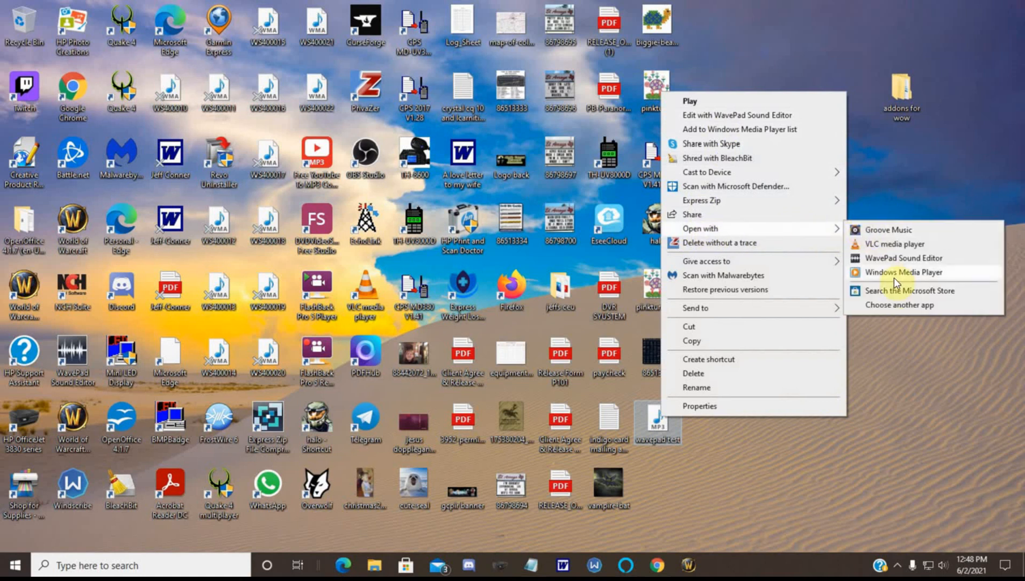
left_click(902, 306)
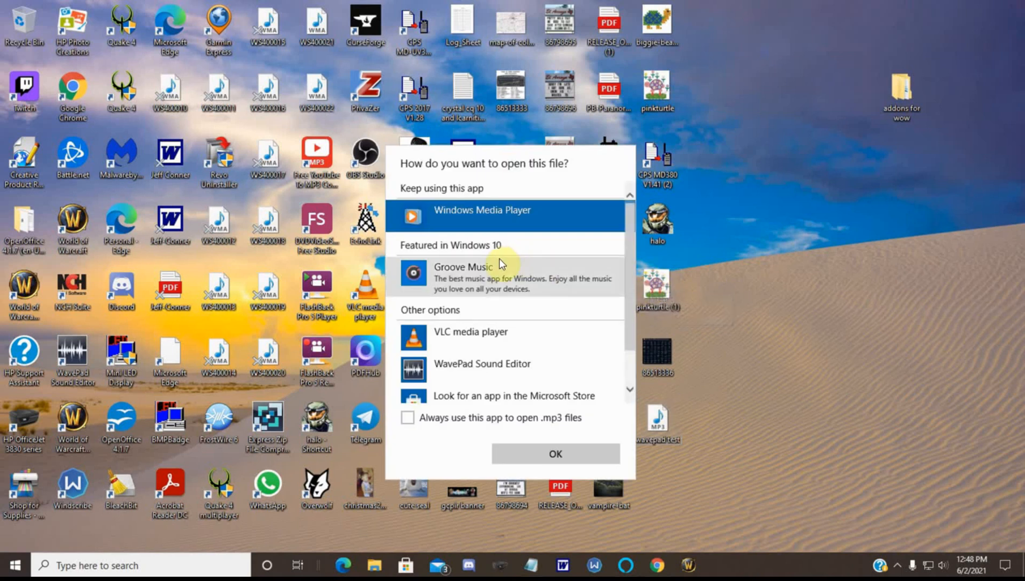
scroll(499, 263, "down", 1)
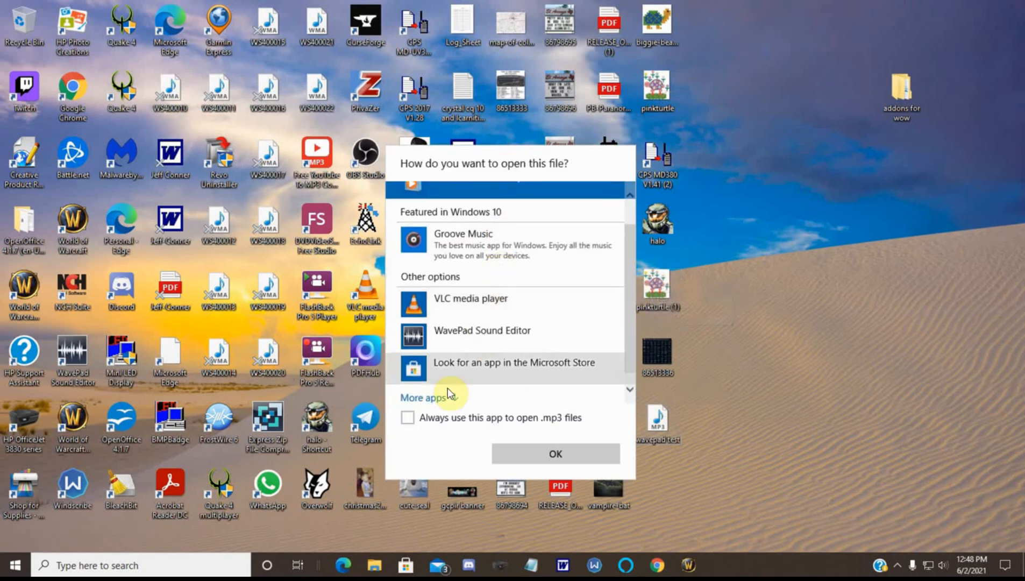
left_click(439, 329)
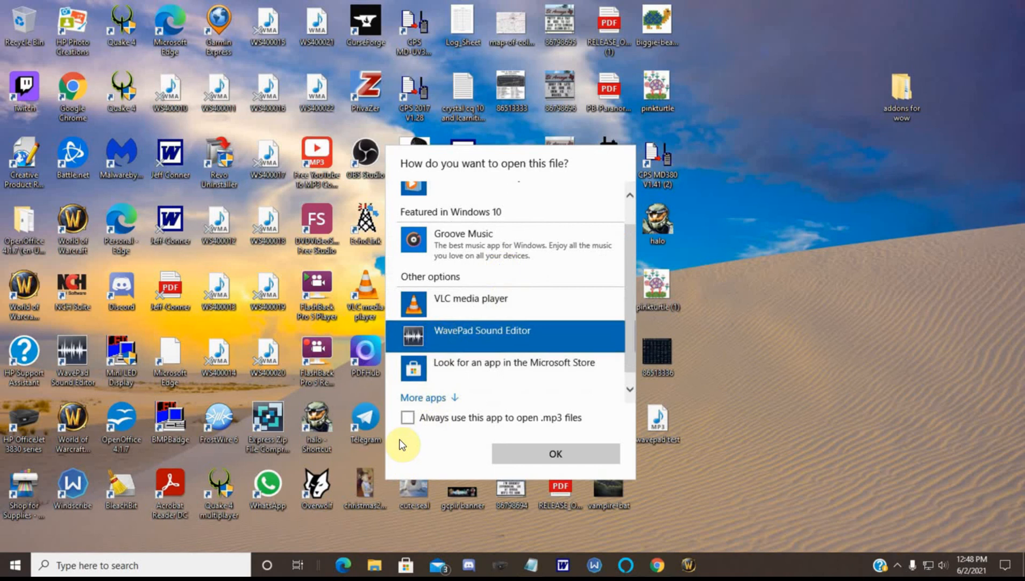
left_click(407, 417)
left_click(540, 453)
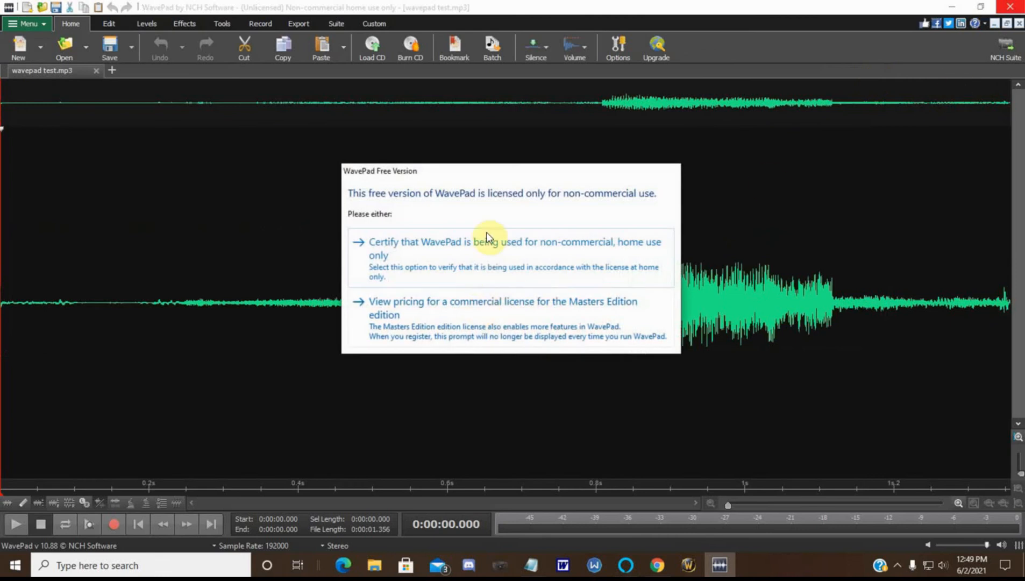
Certify non-commercial home use for the opened wavepad test file and close the sound editor
left_click(486, 239)
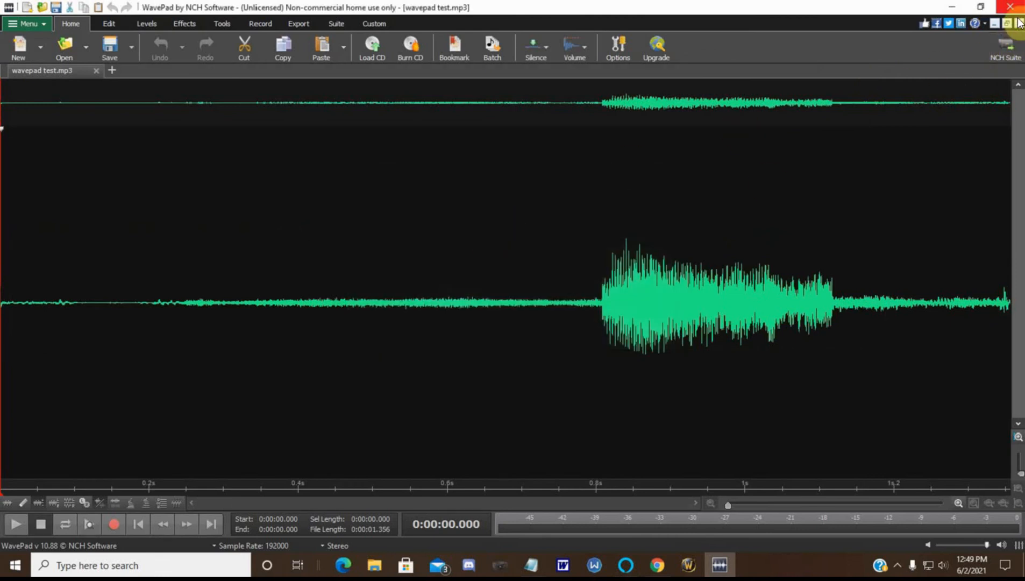
left_click(1018, 21)
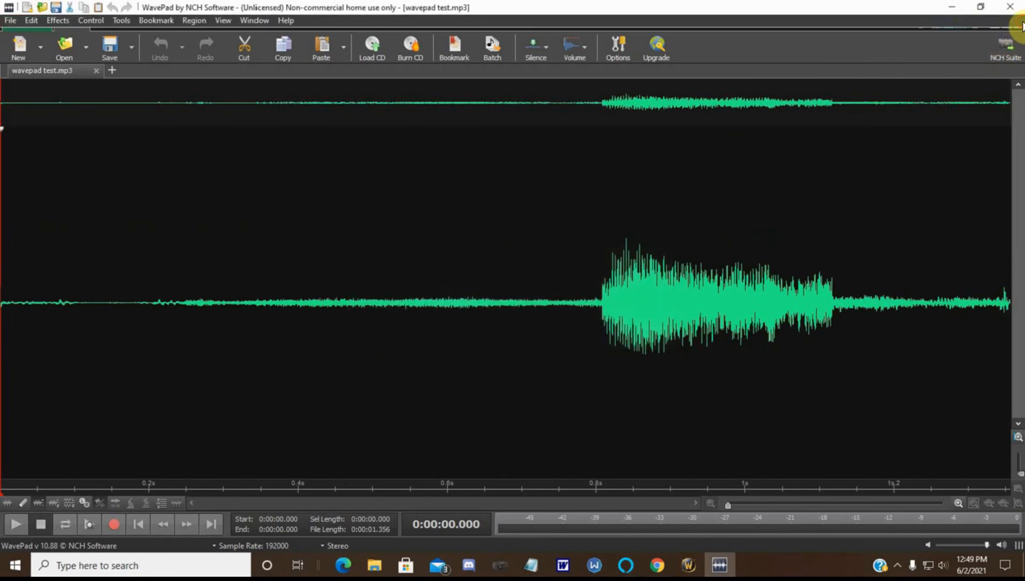
left_click(1019, 8)
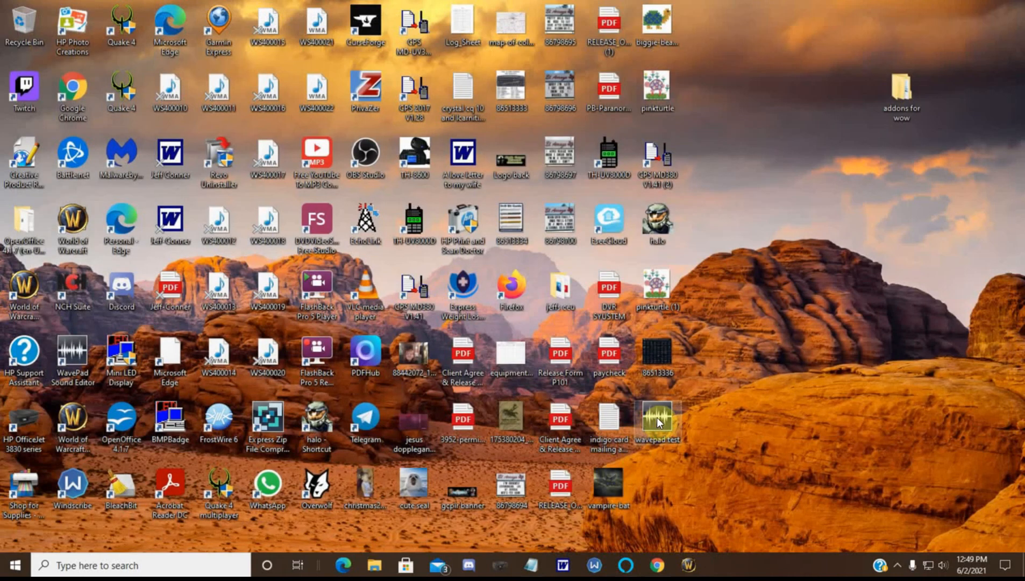
Open the B.B. King "The Thrill Is Gone" MP3 from the Downloads folder and certify non-commercial home use
left_click(373, 565)
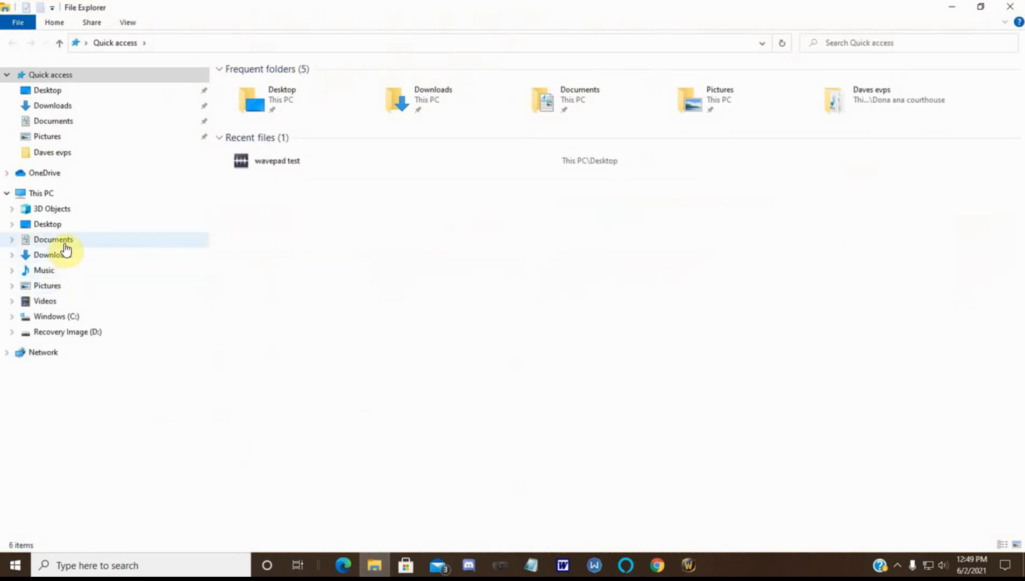
left_click(65, 109)
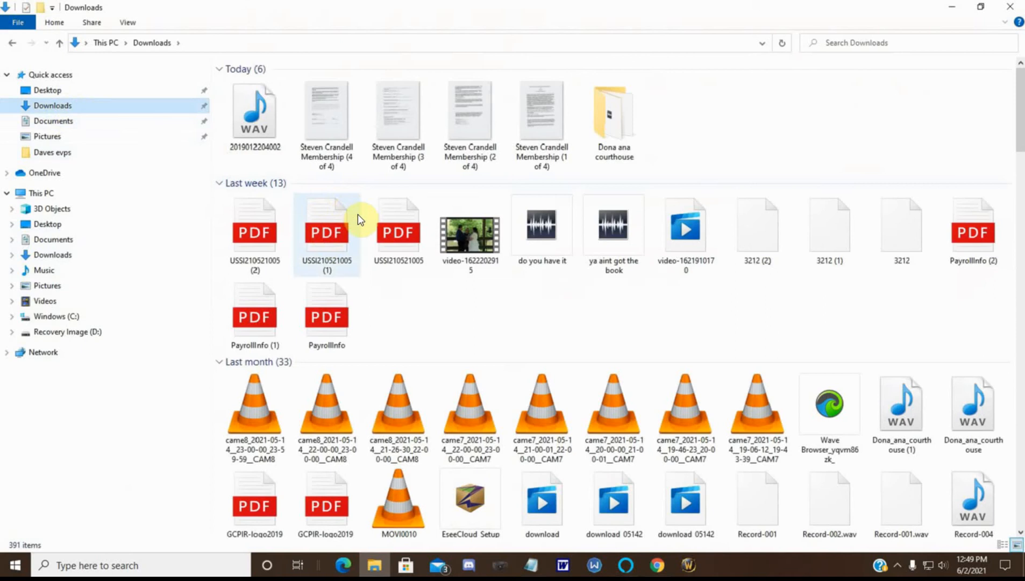
scroll(366, 220, "down", 5)
scroll(371, 228, "down", 5)
scroll(378, 233, "up", 10)
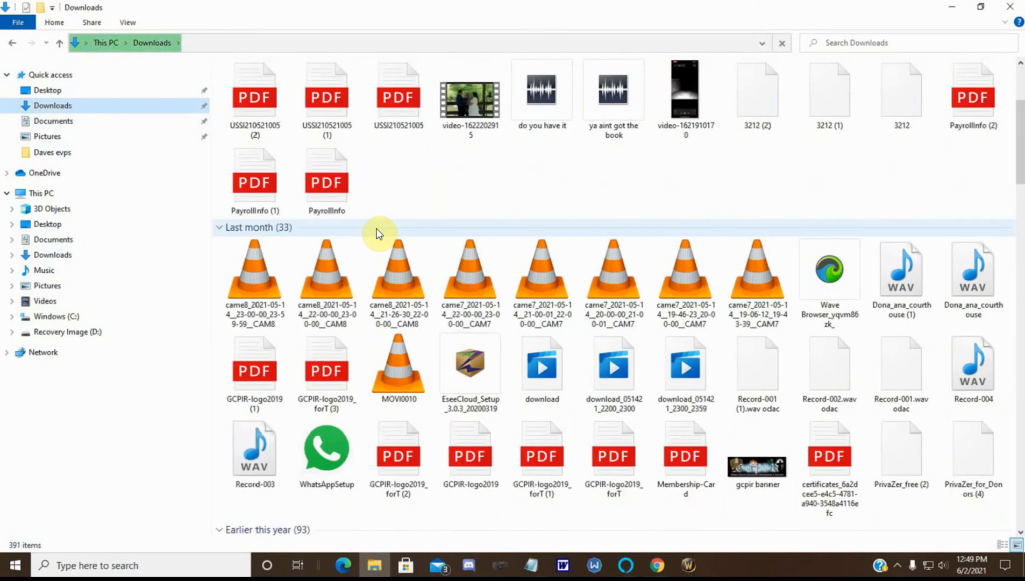
scroll(374, 236, "down", 3)
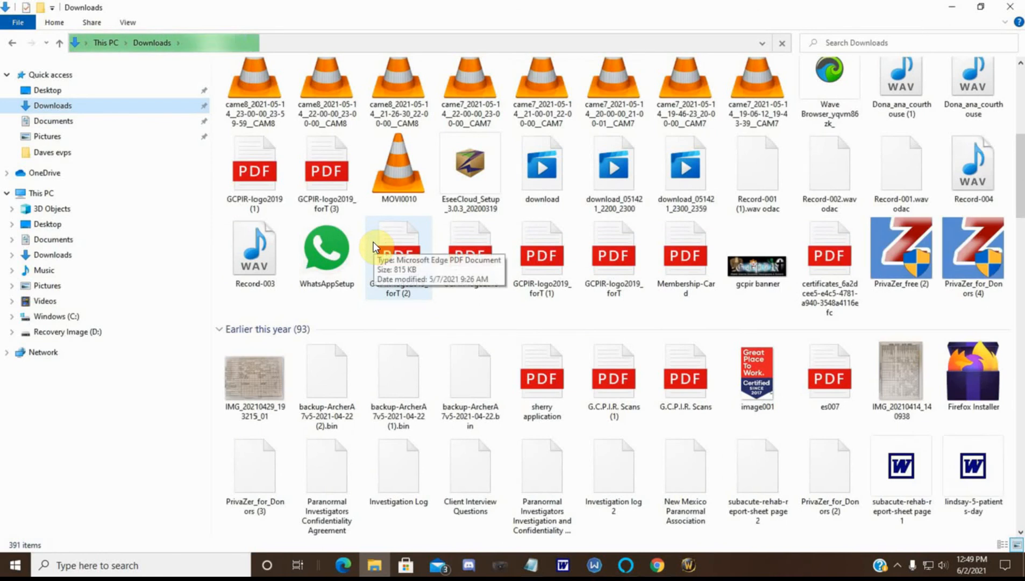
scroll(373, 242, "down", 10)
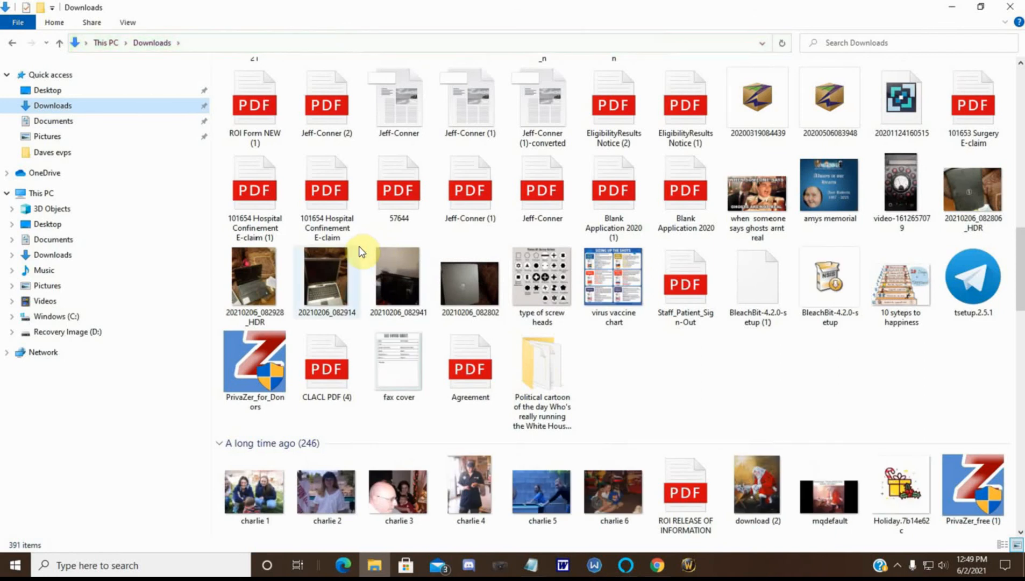
scroll(359, 251, "down", 6)
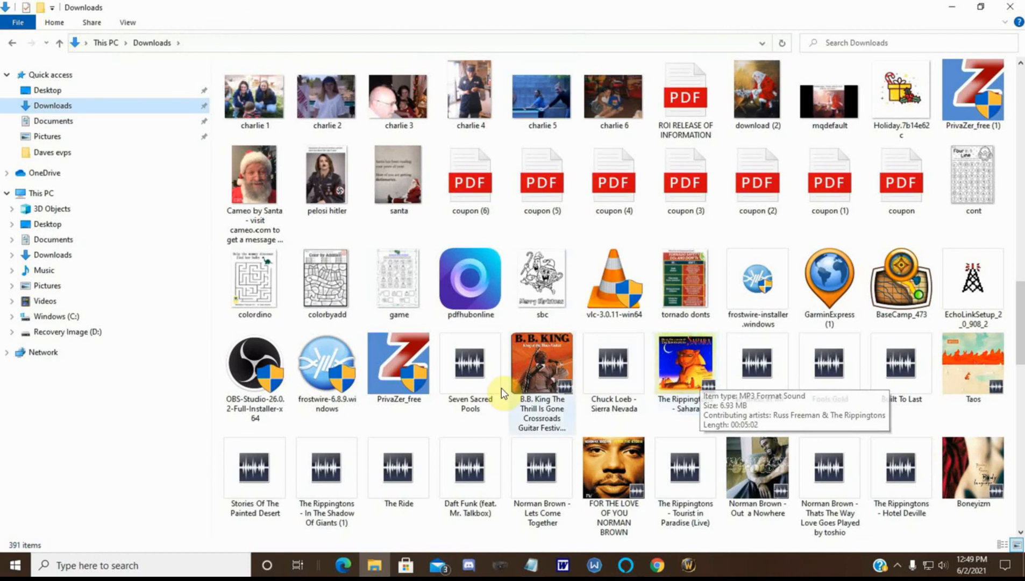
double_click(549, 358)
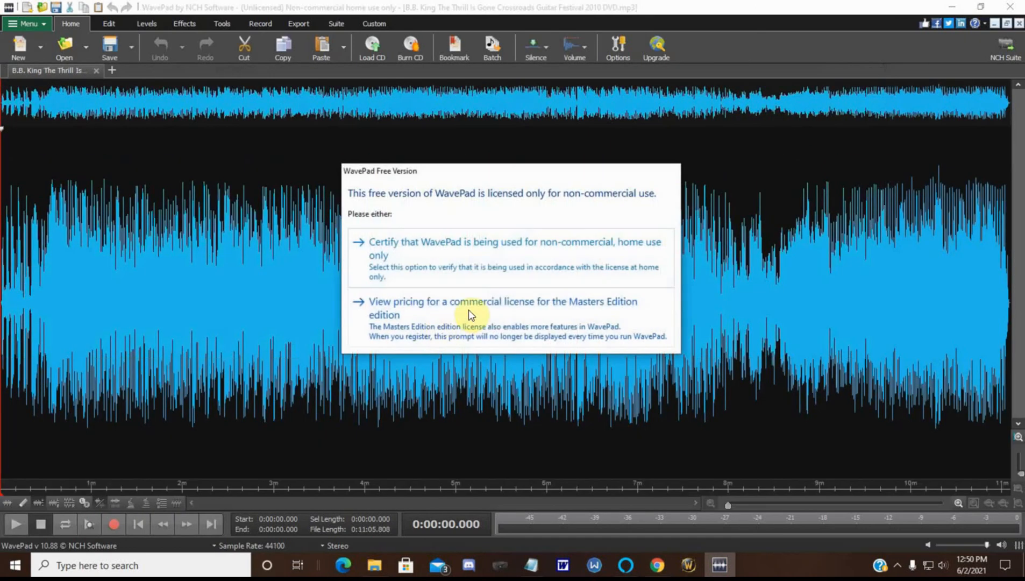
left_click(489, 250)
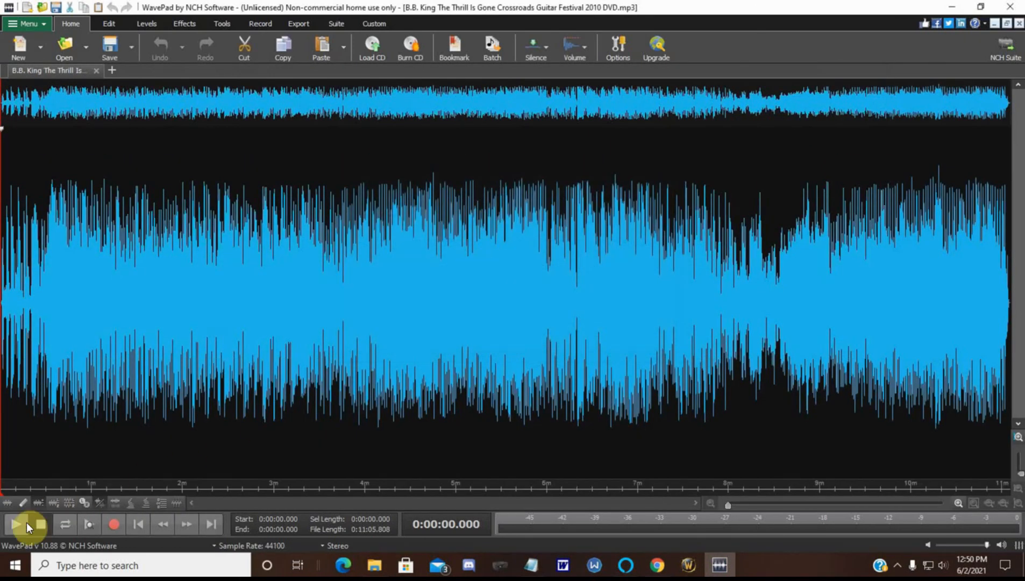
Play the B.B. King track from its start and lower the system volume to 14
left_click(36, 499)
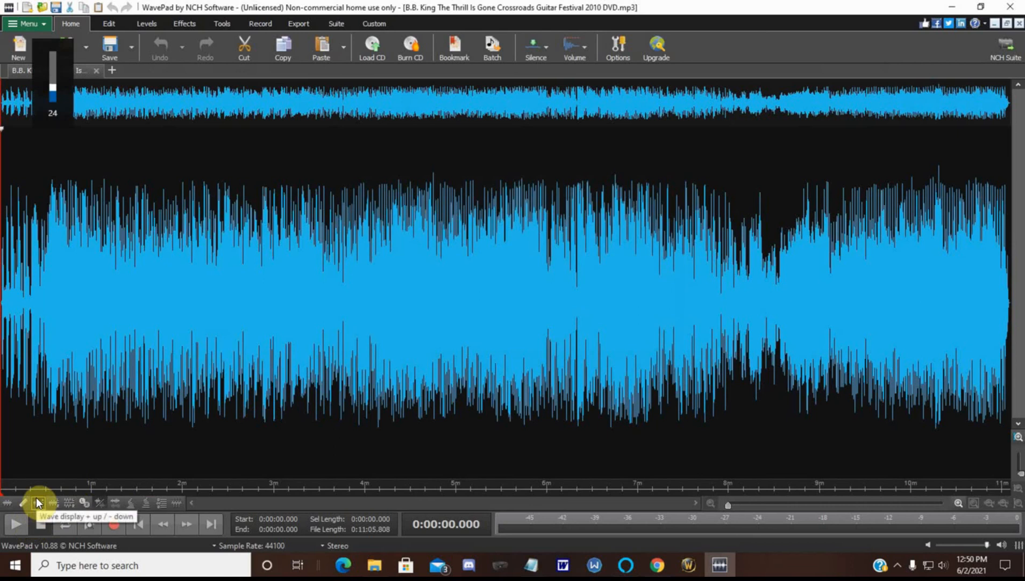
left_click(11, 528)
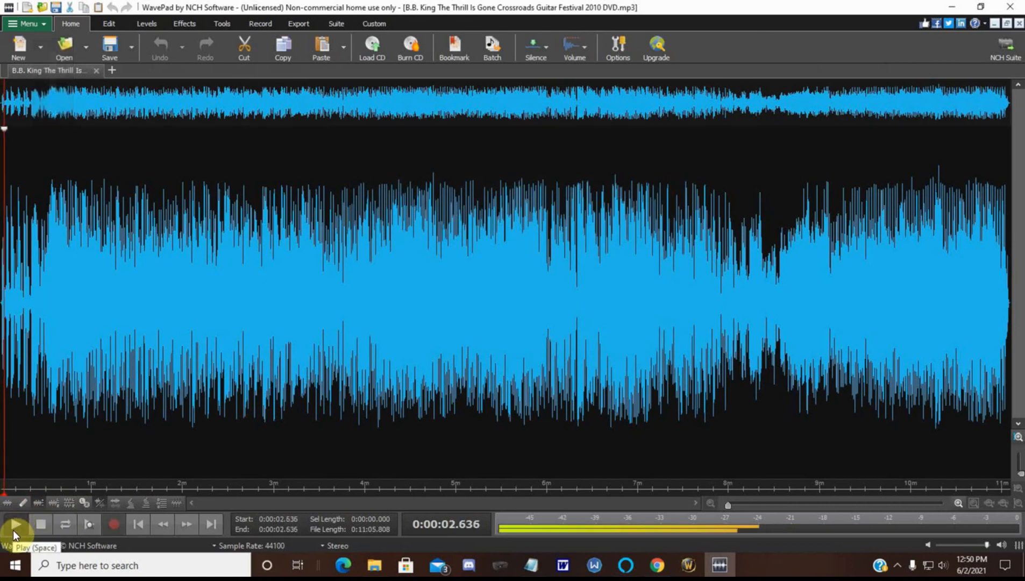
key("XF86AudioLowerVolume")
key("XF86AudioLowerVolume")
key("XF86AudioLowerVolume")
key("XF86AudioLowerVolume")
key("XF86AudioLowerVolume")
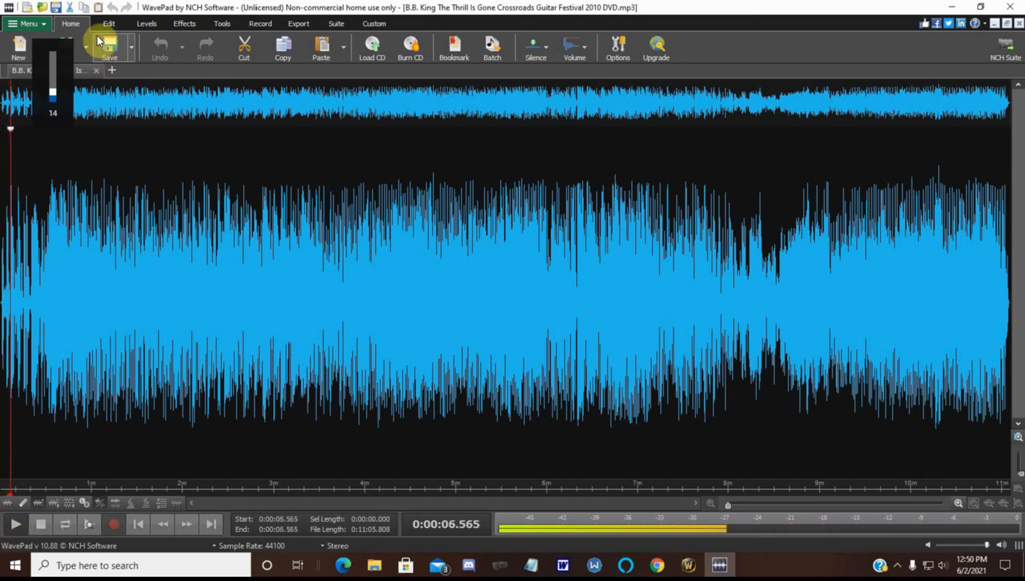
Look over the editing, level and effect tools, and preview Reverb with a mean absorption coefficient of 0.970 without applying it
left_click(107, 24)
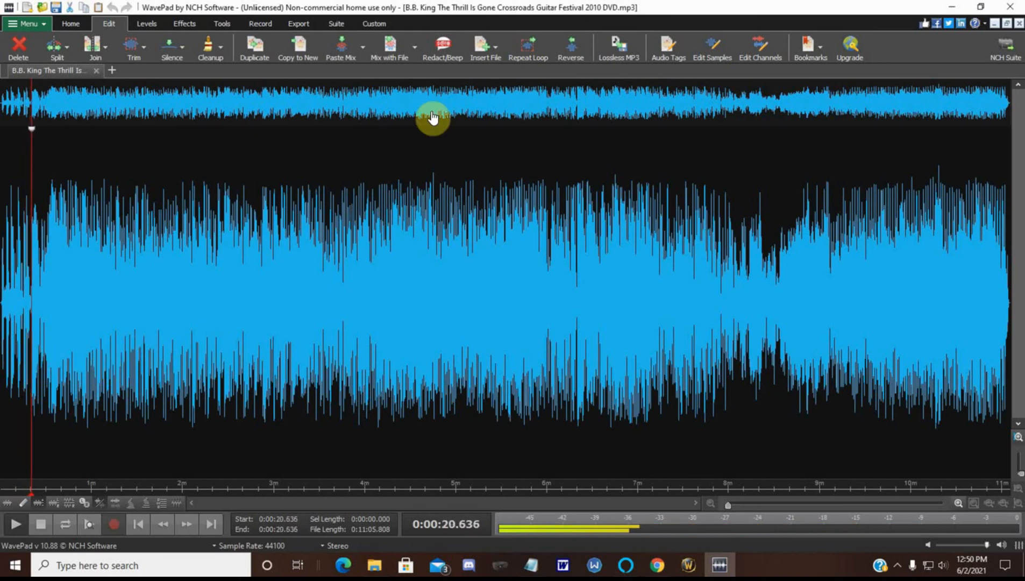
left_click(146, 26)
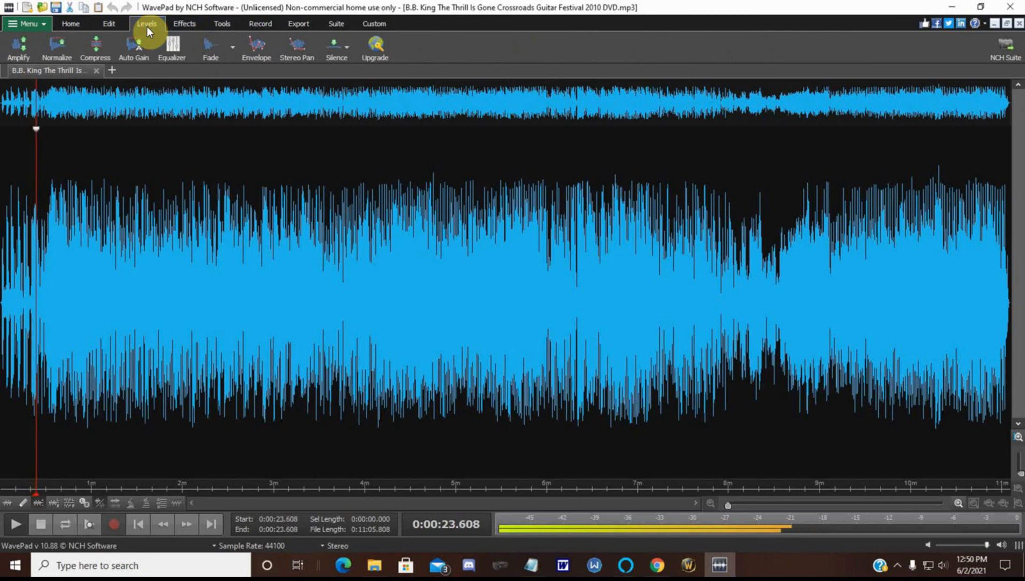
left_click(187, 25)
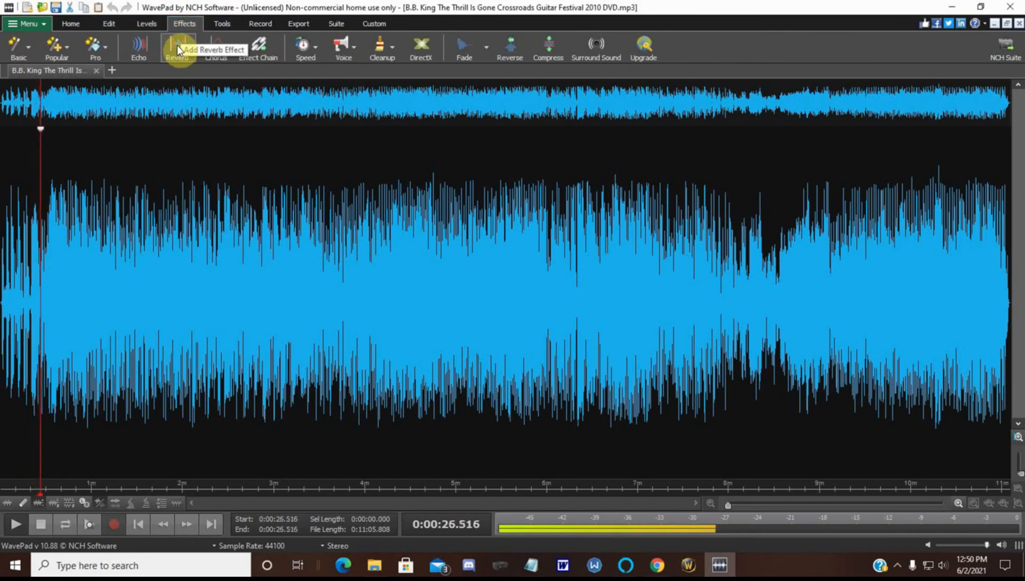
left_click(177, 45)
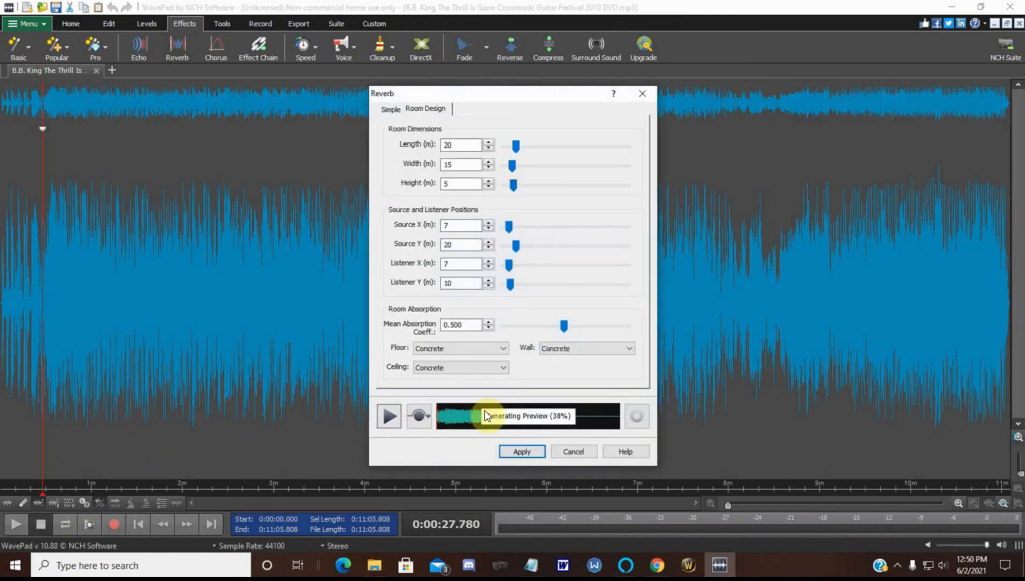
left_click(392, 416)
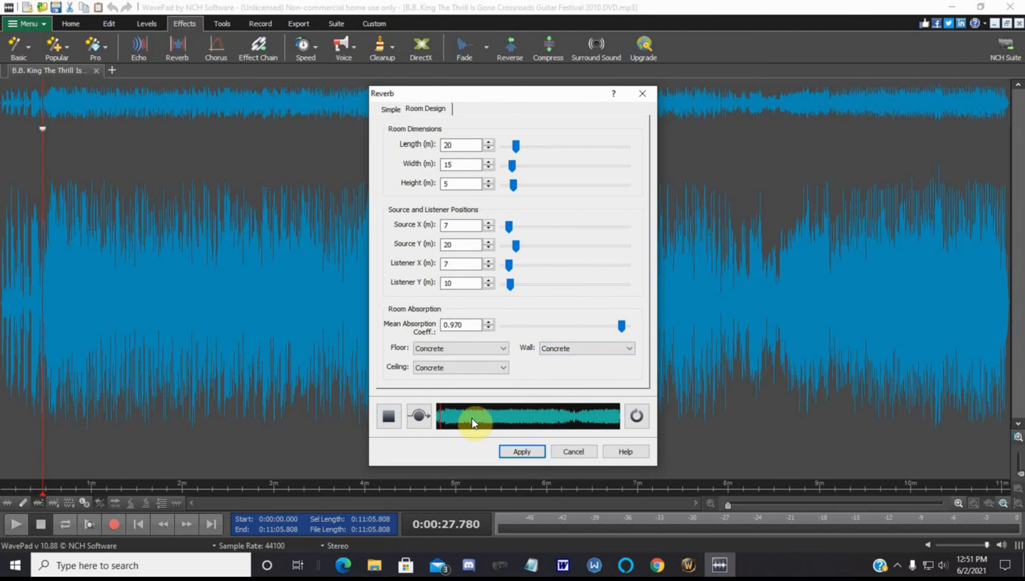
left_click(573, 451)
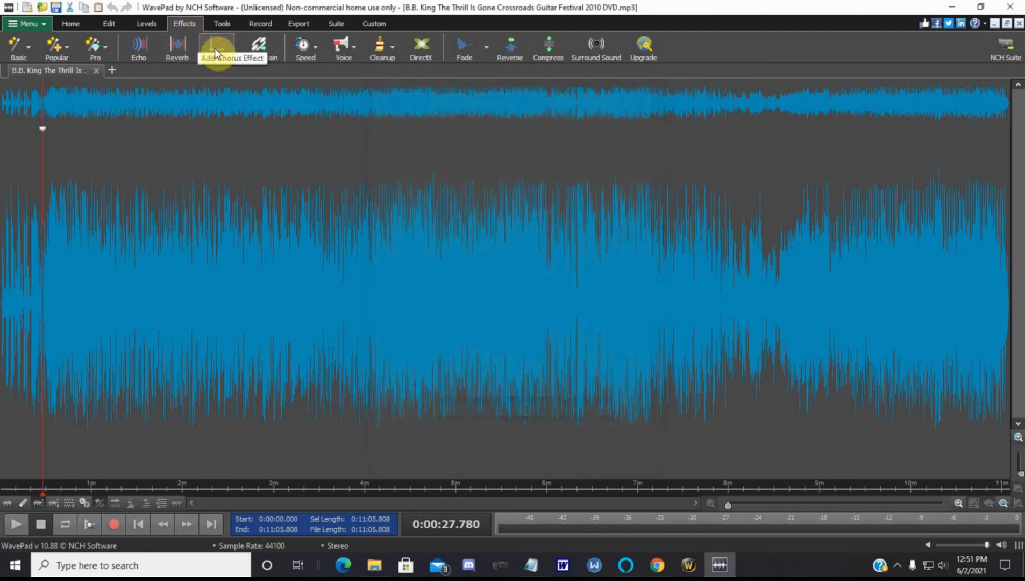
Preview the Chorus effect on the track at its default settings, check its preset choices, and cancel without applying
left_click(216, 49)
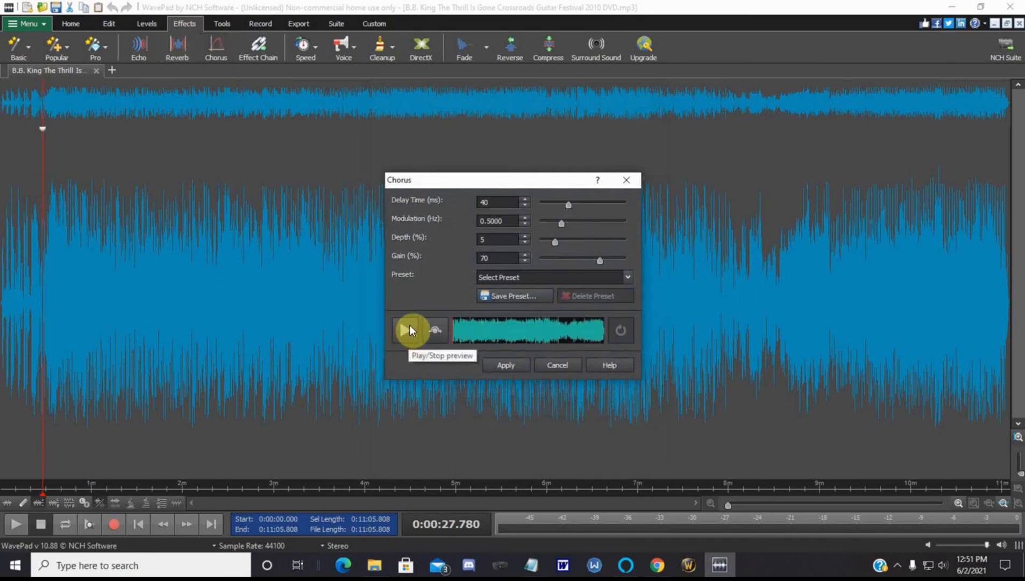
left_click(409, 327)
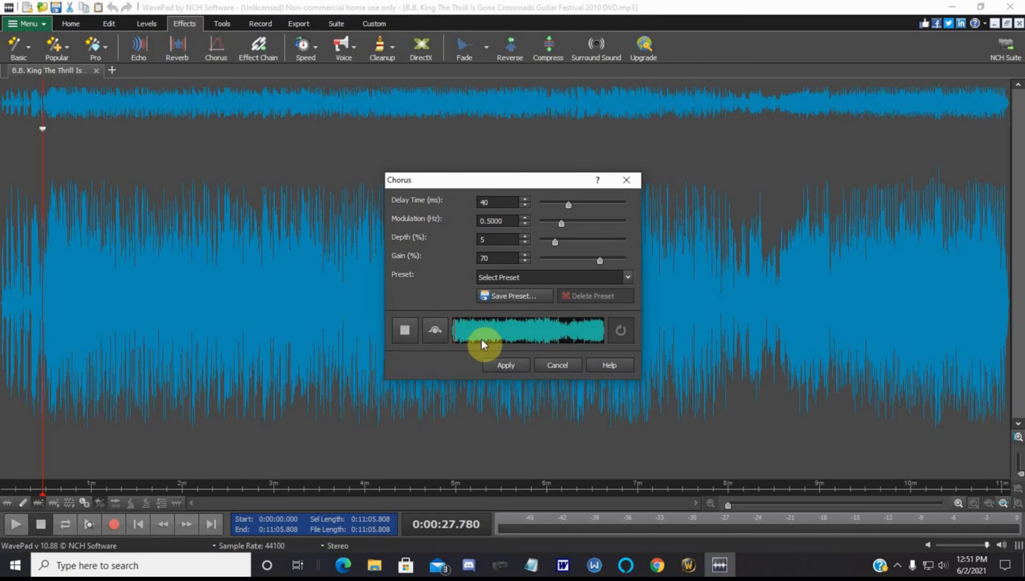
left_click(541, 275)
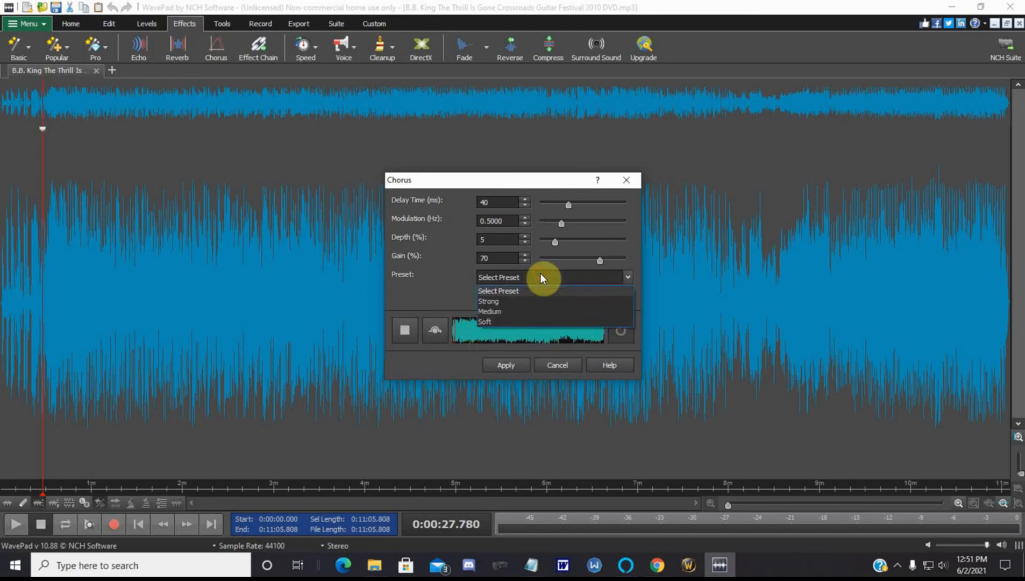
left_click(478, 376)
left_click(557, 363)
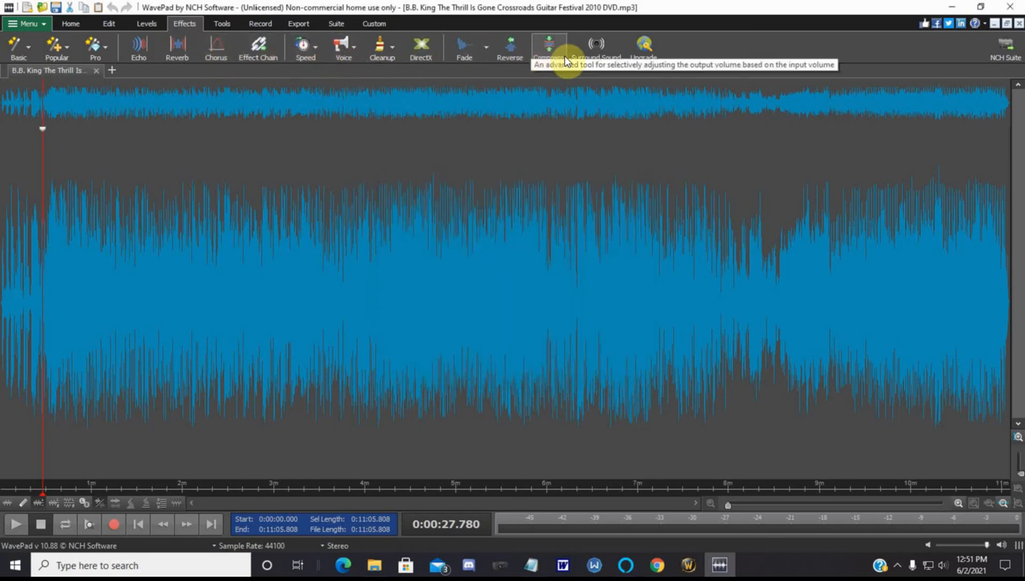
Close the sound editor and the Downloads folder window to return to the desktop
left_click(1012, 7)
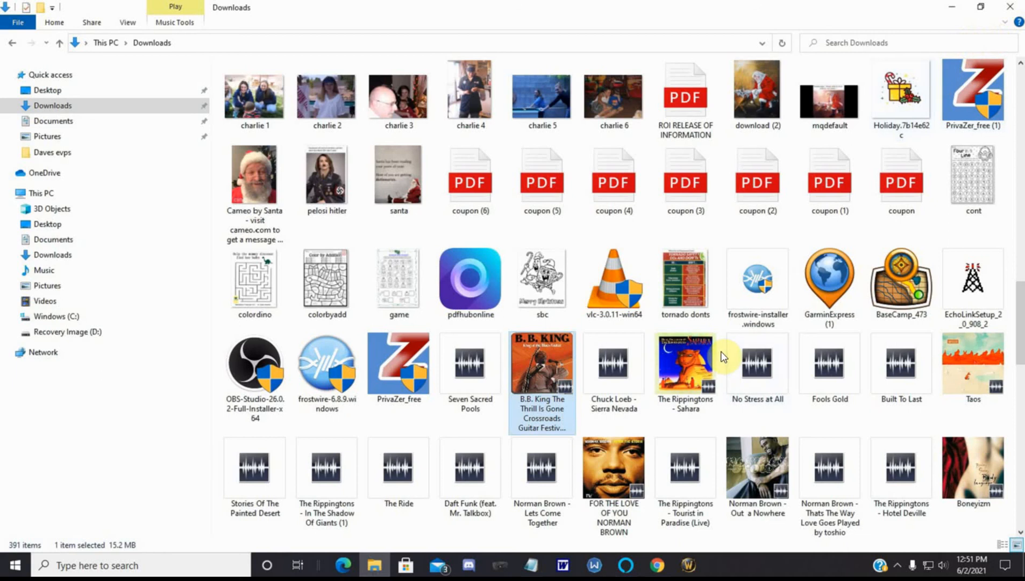
left_click(1010, 6)
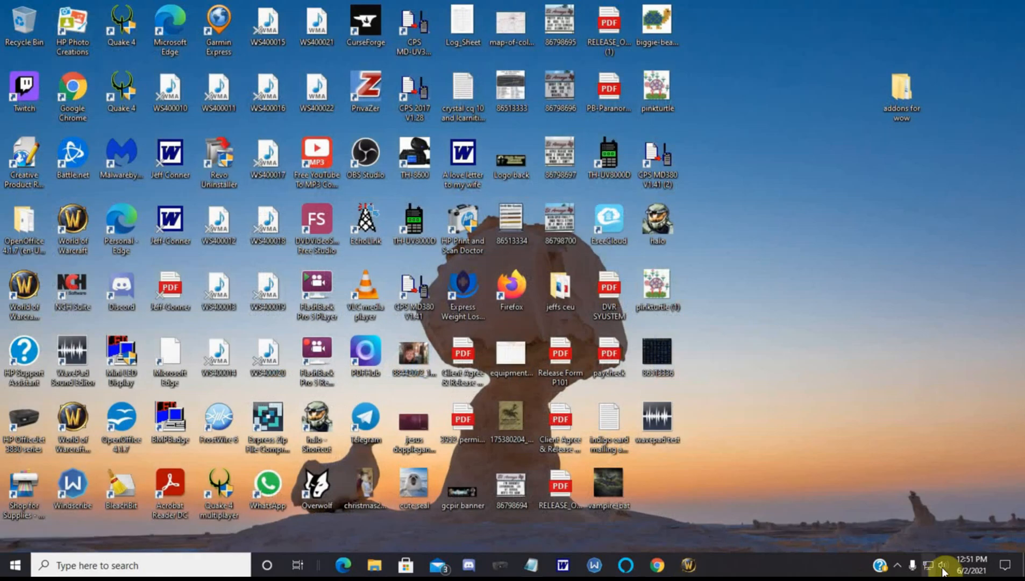
left_click(894, 564)
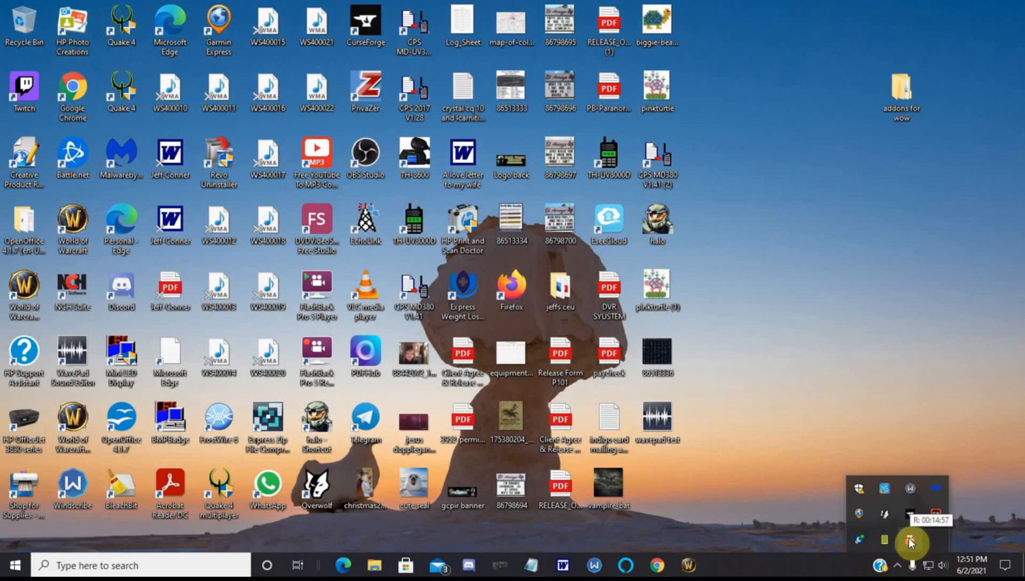
left_click(909, 538)
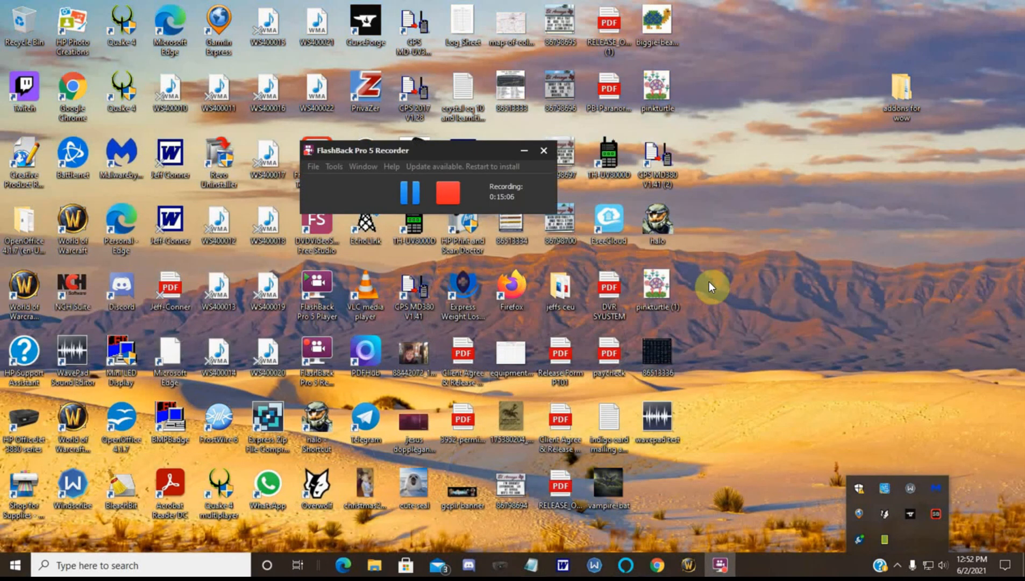
left_click(708, 281)
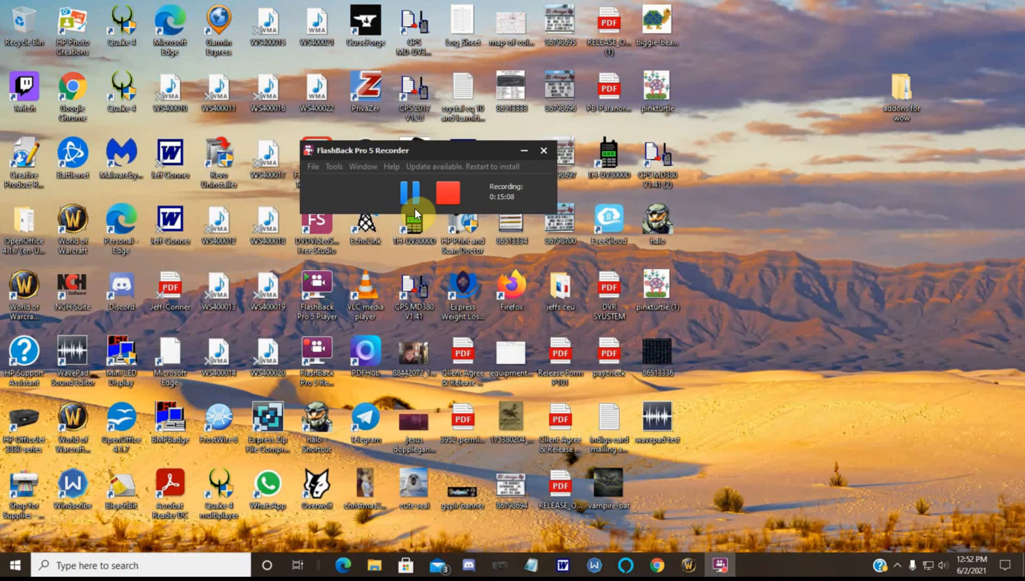